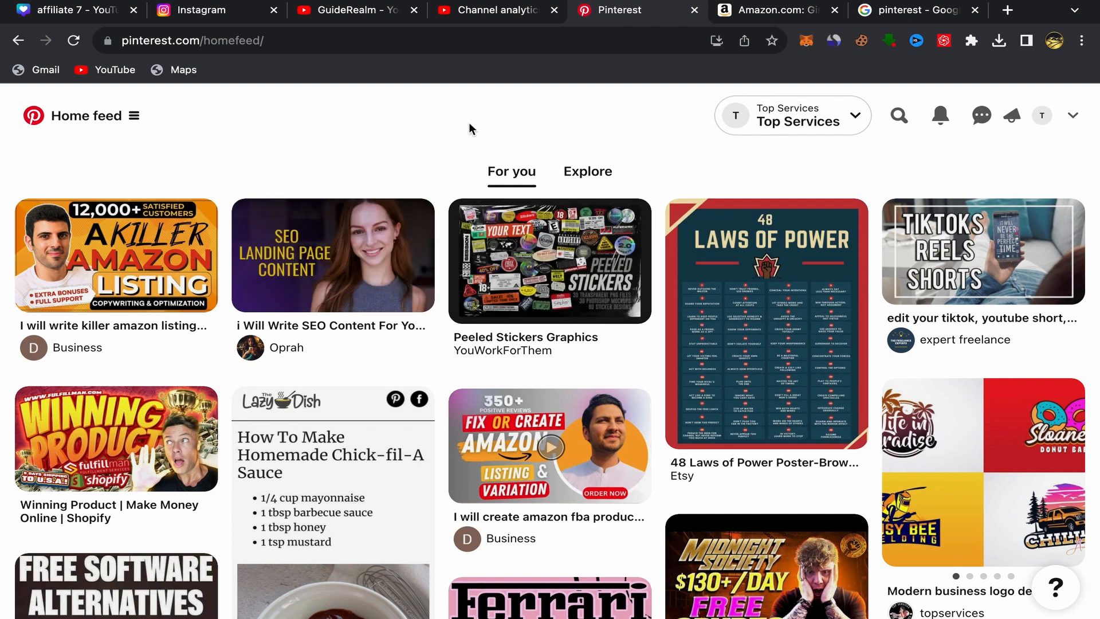
pyautogui.click(901, 17)
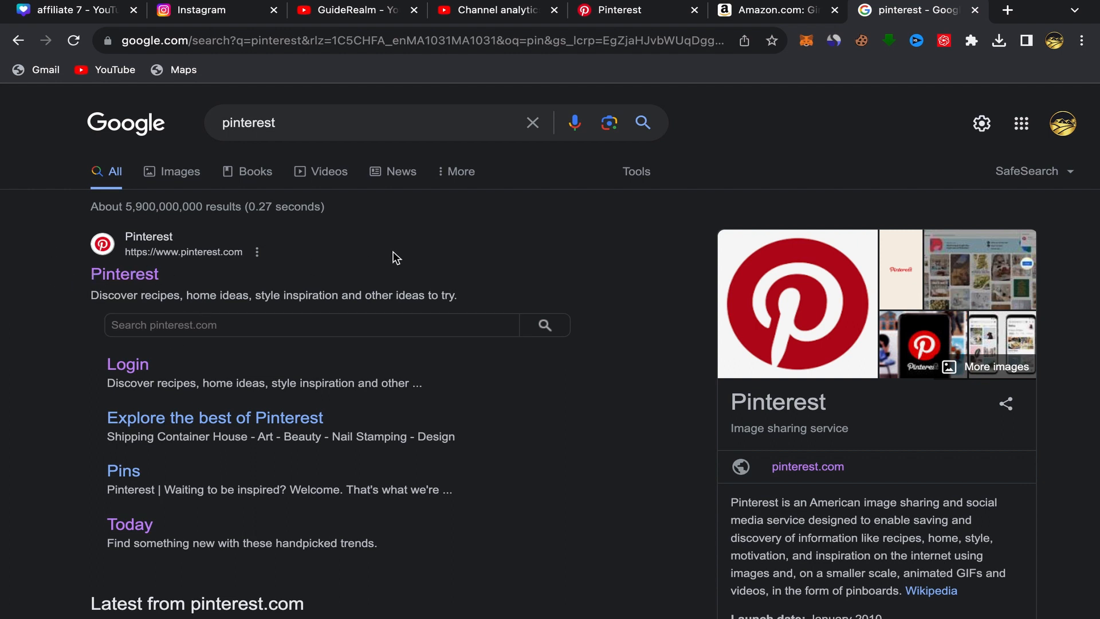
pyautogui.click(636, 14)
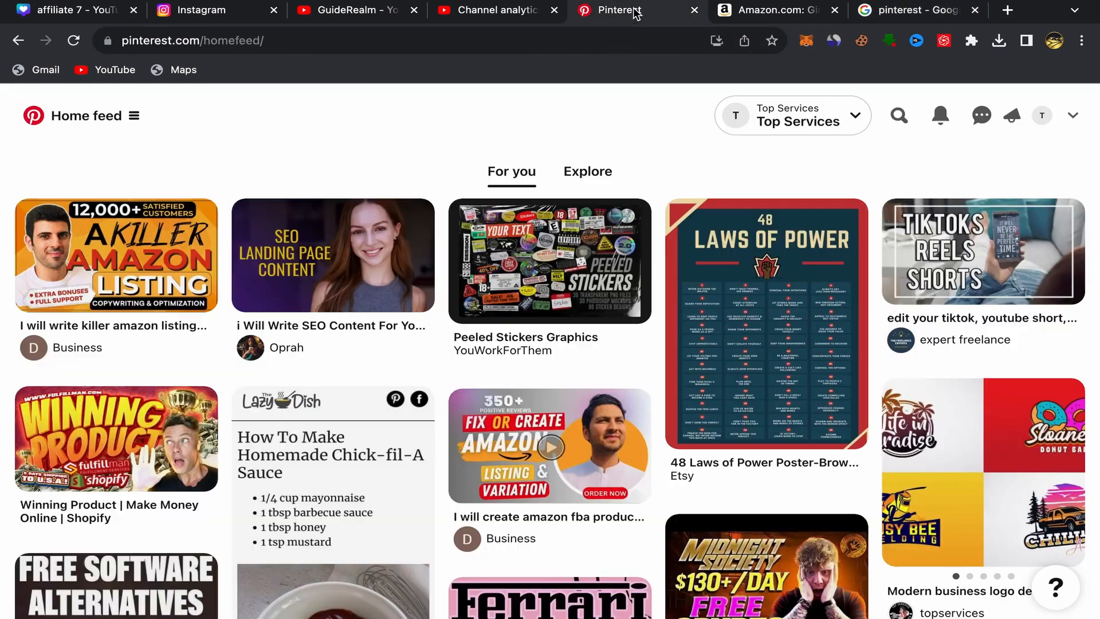
pyautogui.scroll(-8, 603, 387)
pyautogui.scroll(-4, 603, 393)
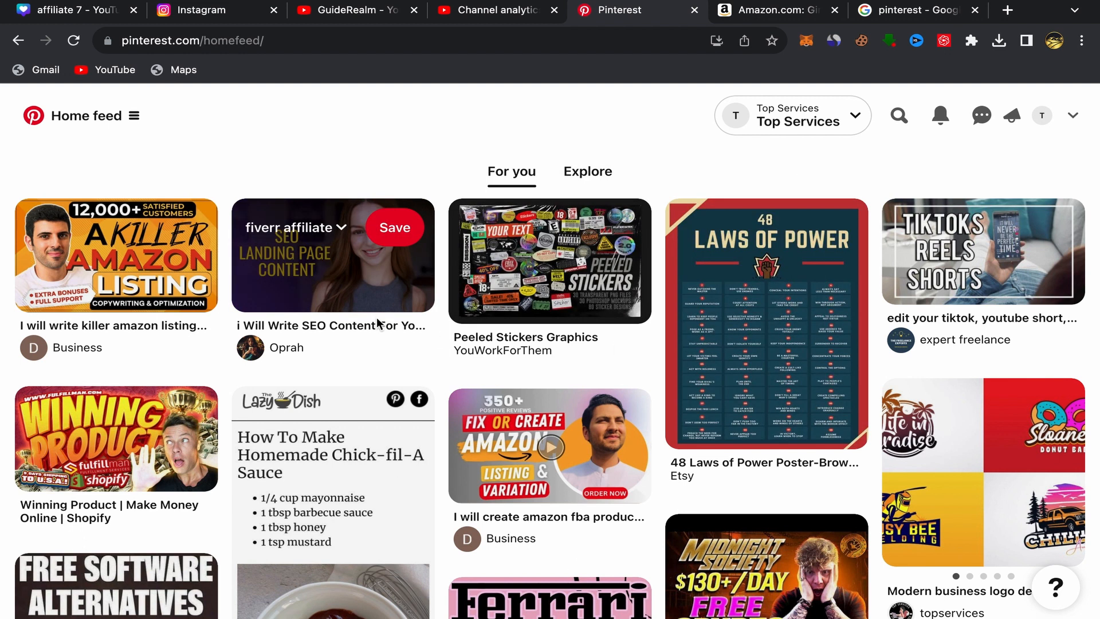
# Step: Open the organic Pin creation page from the Pinterest home feed
pyautogui.click(109, 121)
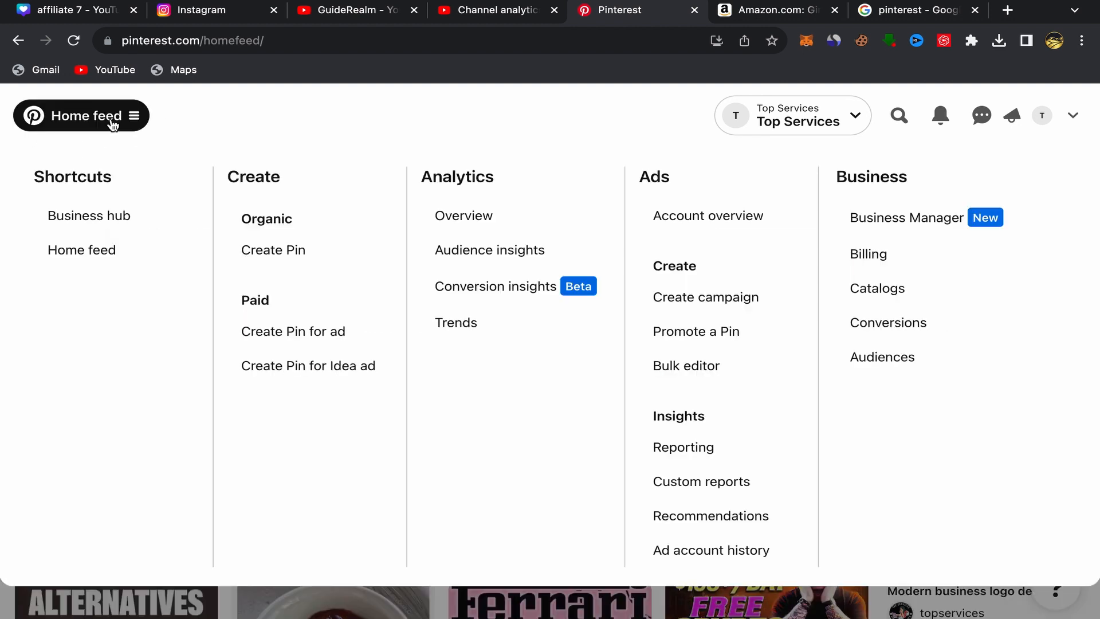
pyautogui.click(297, 252)
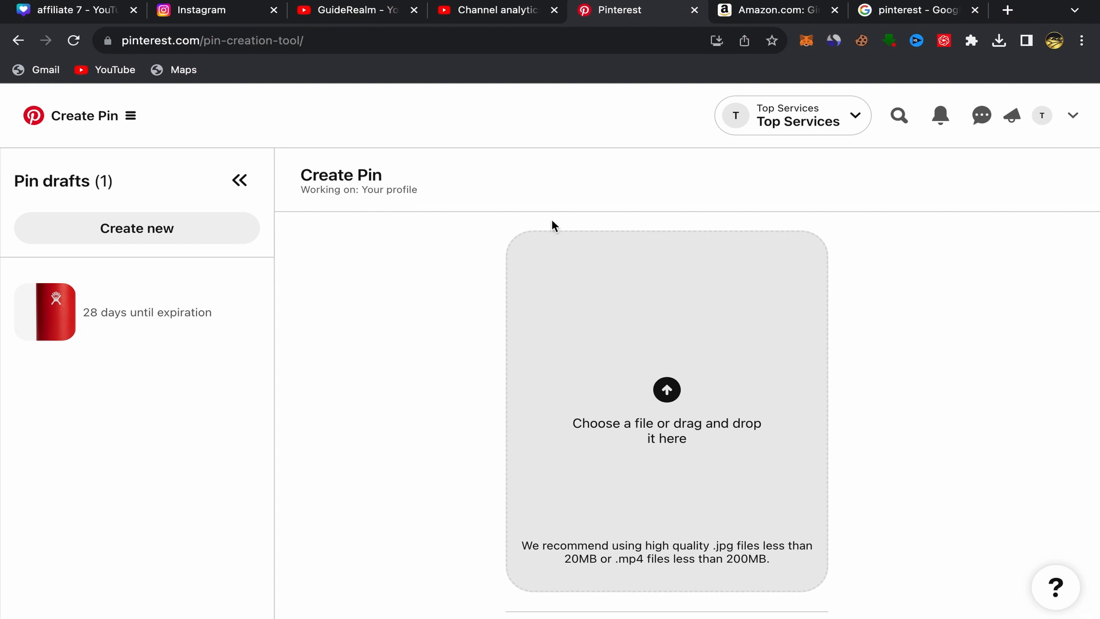
# Step: Switch to Amazon and save the Gimars lap desk's main product image to Downloads as "test .jpg"
pyautogui.click(780, 17)
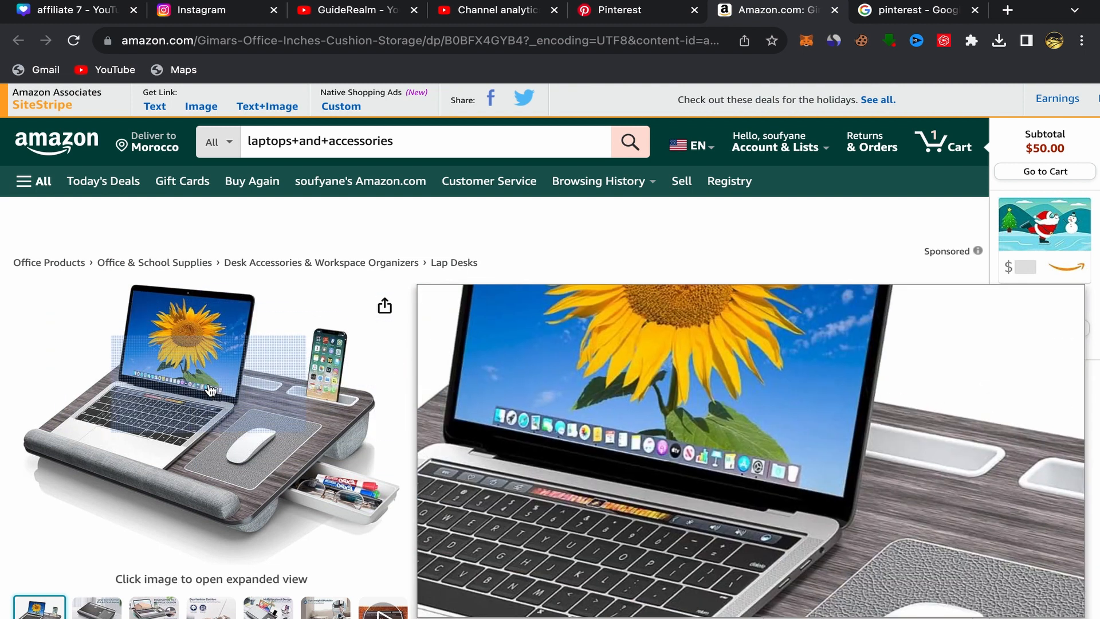
pyautogui.click(184, 373)
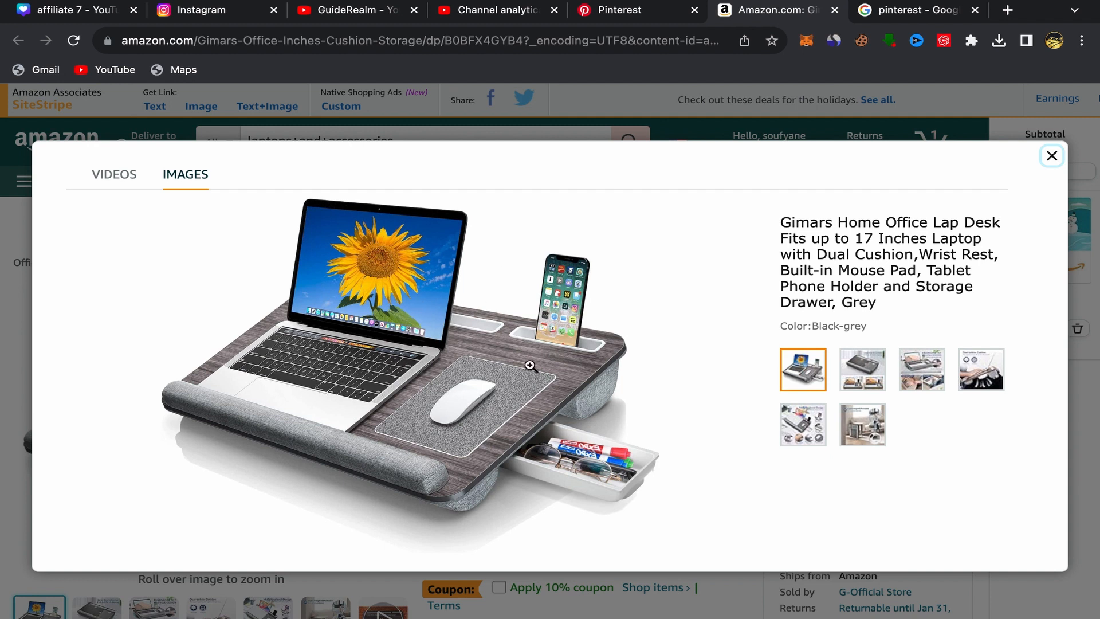
pyautogui.rightClick(387, 298)
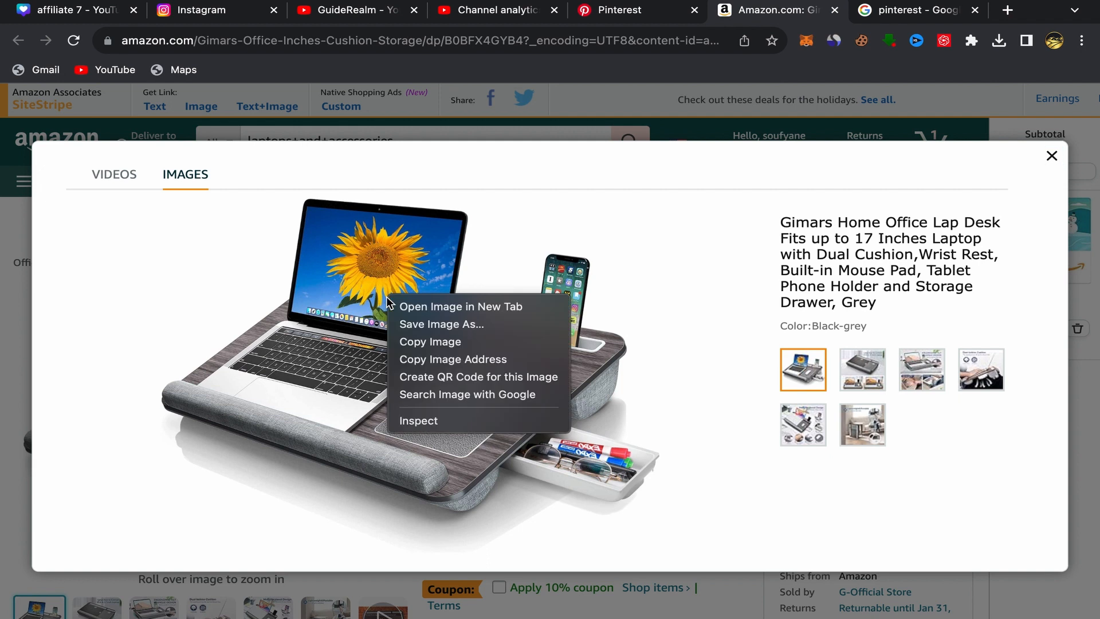
pyautogui.click(449, 325)
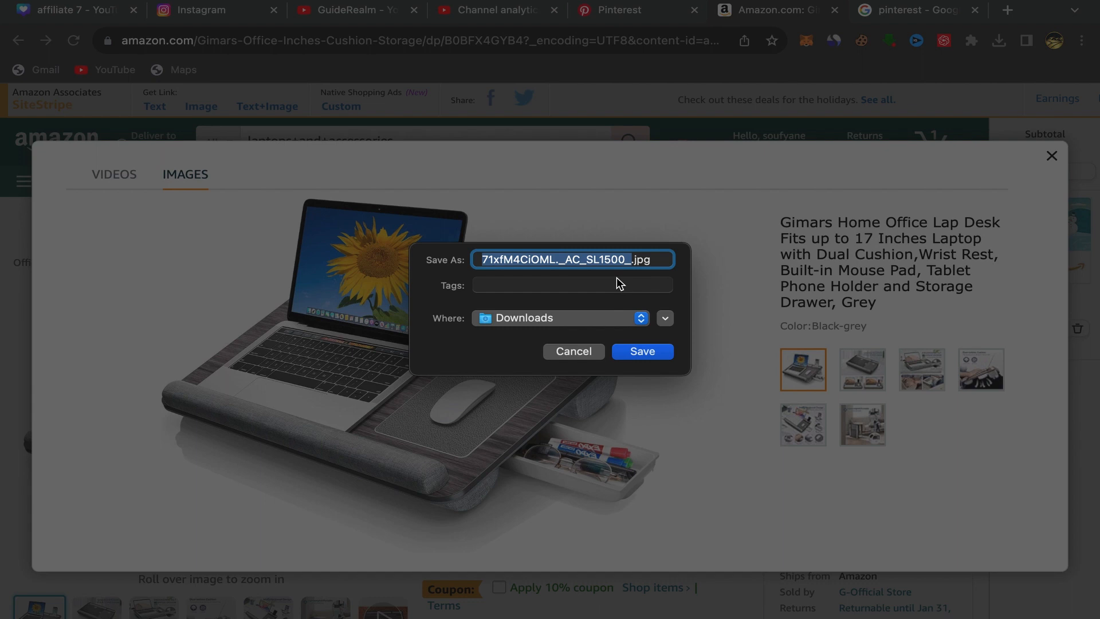
pyautogui.write('test')
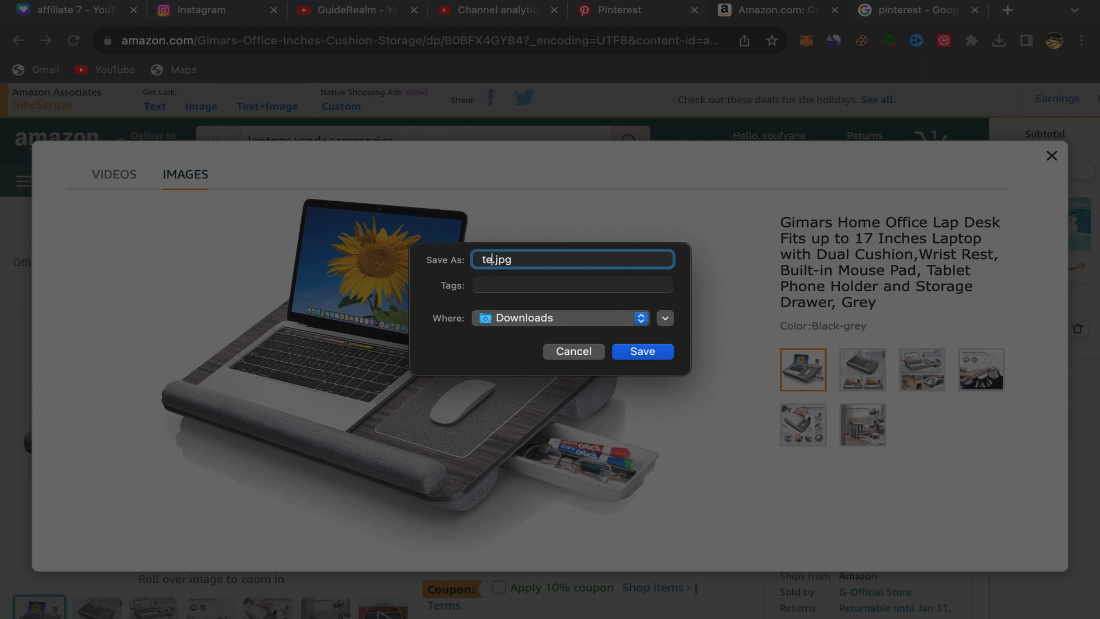
pyautogui.click(651, 353)
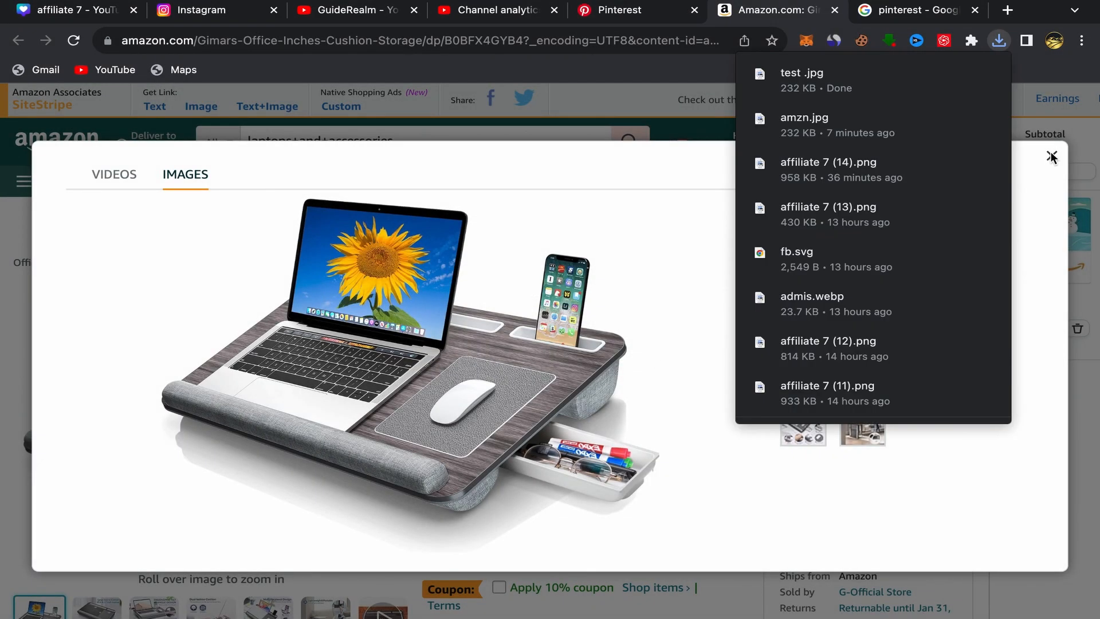
pyautogui.click(1052, 157)
# Step: Return to Pinterest and upload "test .jpg" from Downloads as the new Pin's image
pyautogui.click(652, 14)
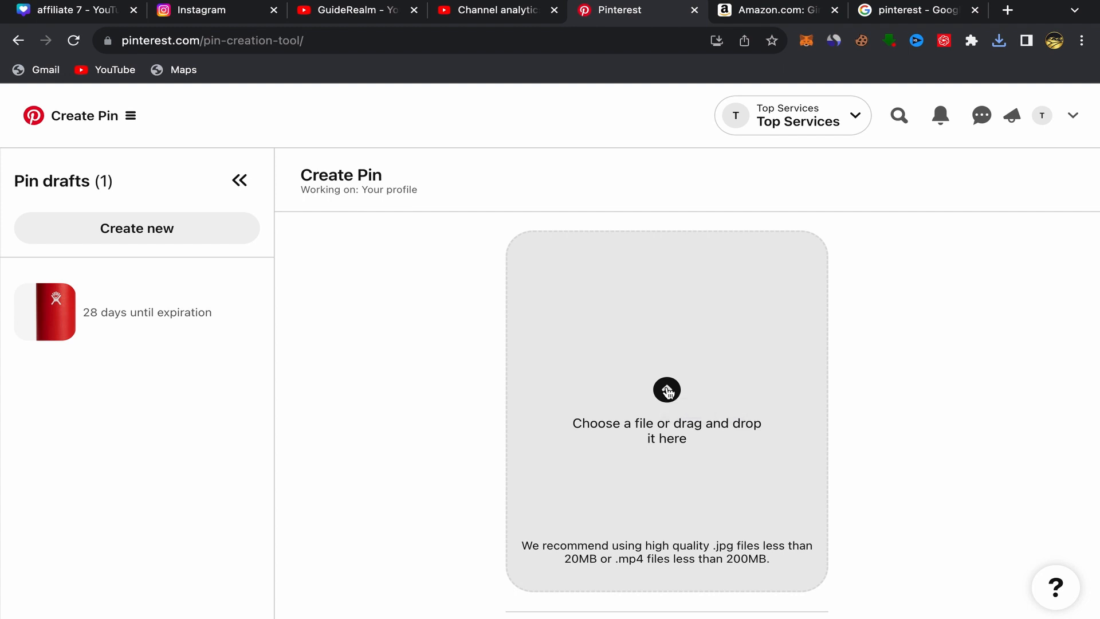
pyautogui.click(667, 392)
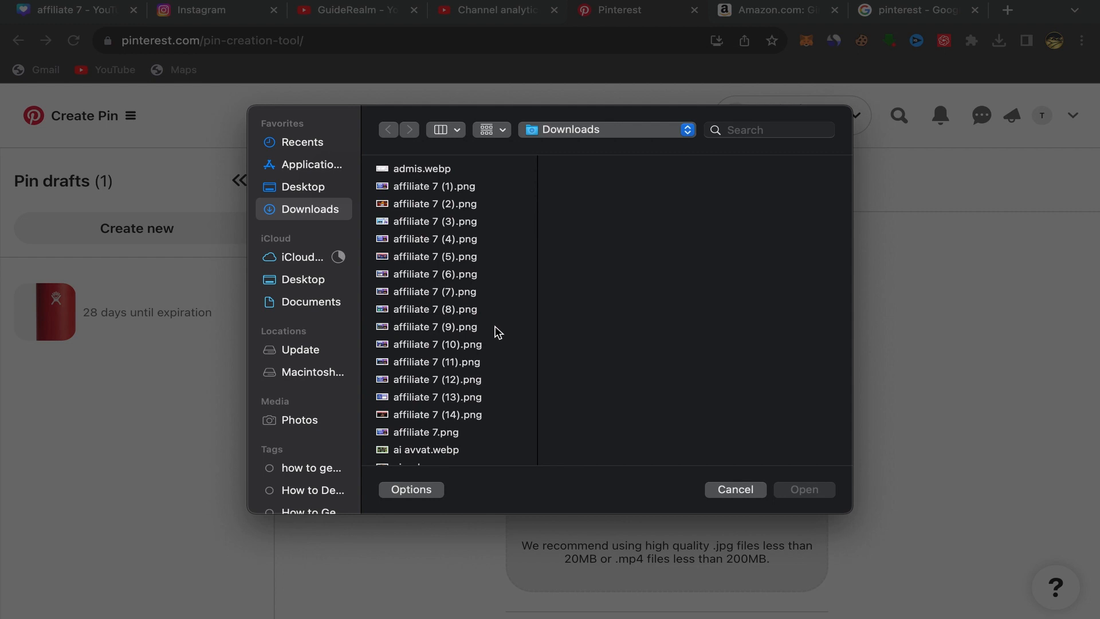
pyautogui.scroll(-5, 497, 333)
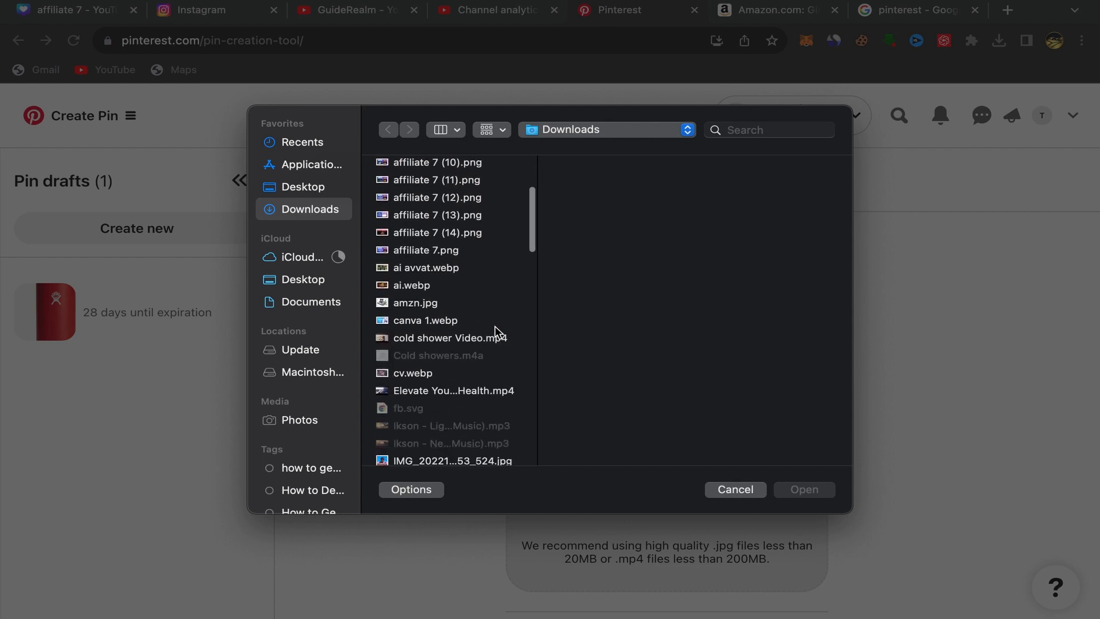
pyautogui.scroll(-10, 474, 335)
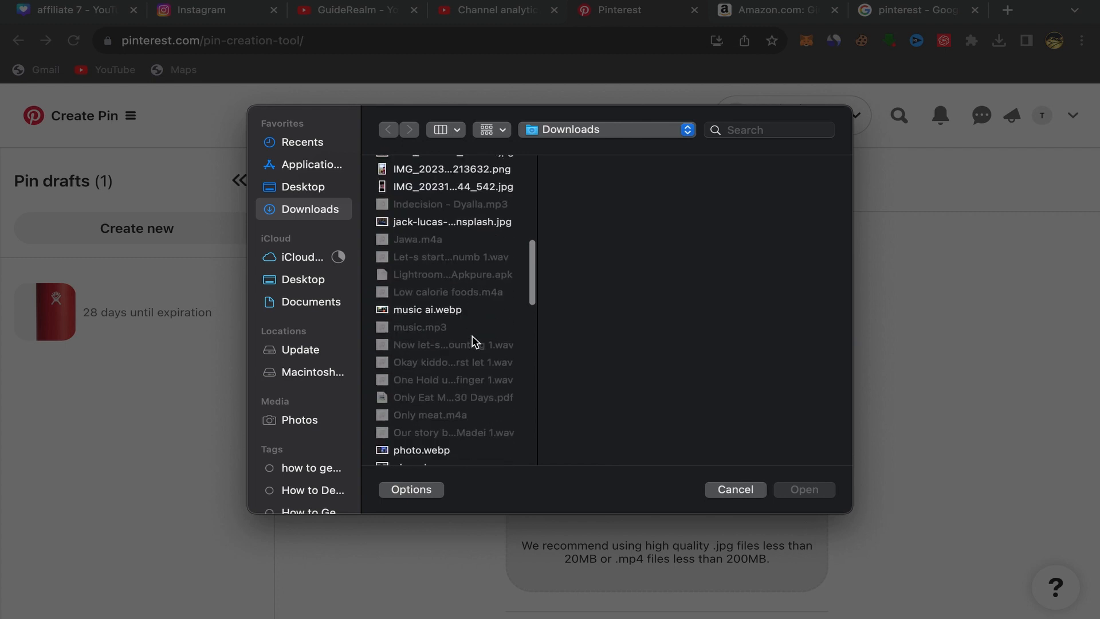
pyautogui.scroll(-15, 473, 339)
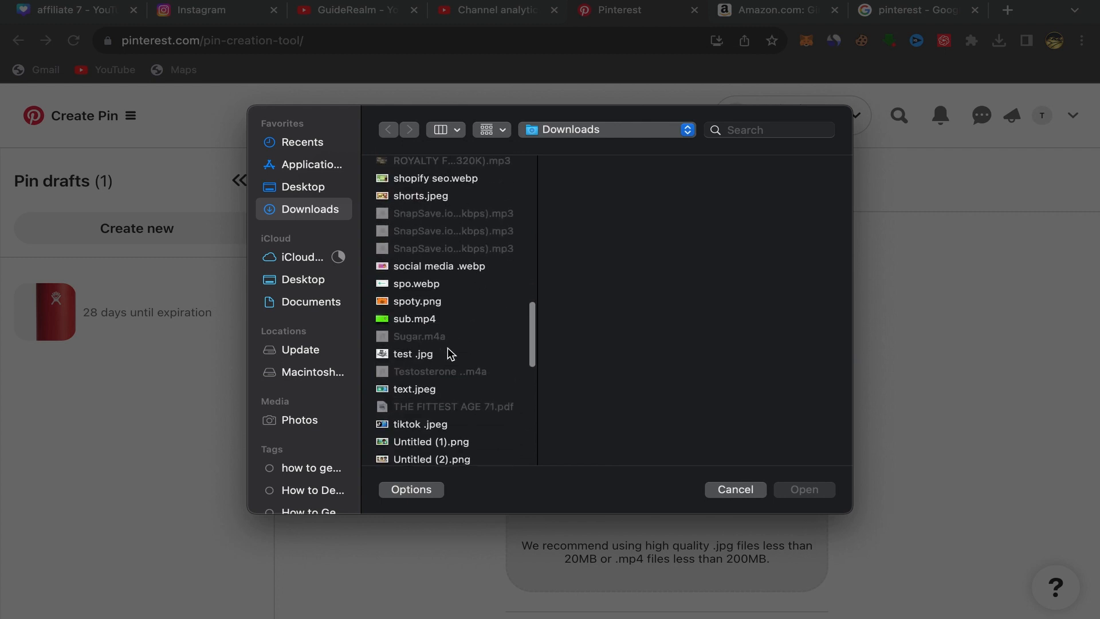
pyautogui.click(427, 354)
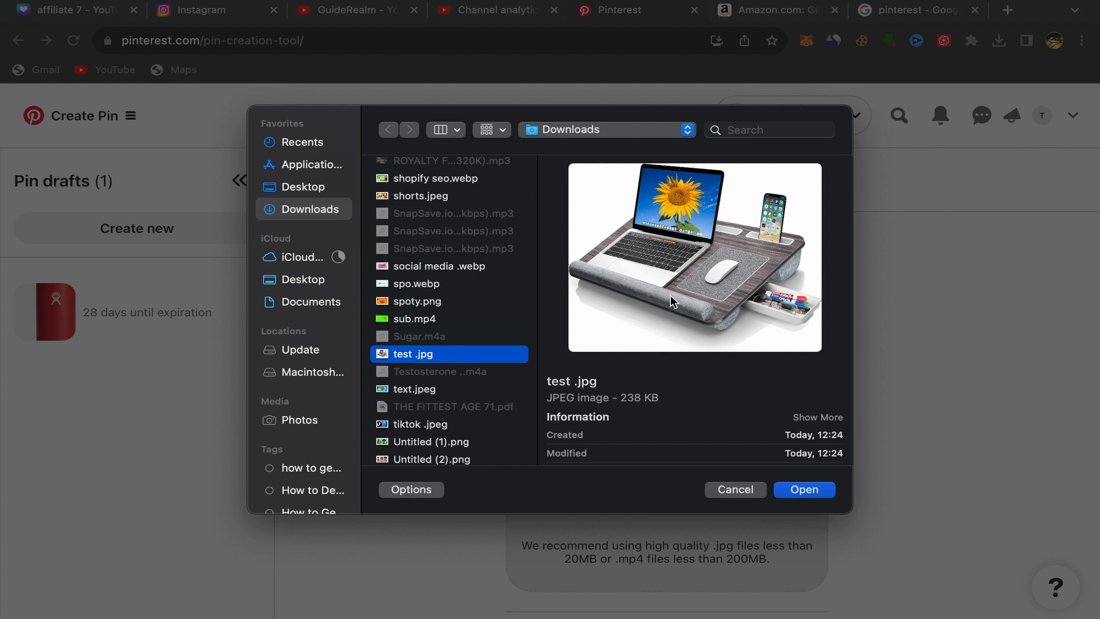
pyautogui.click(820, 491)
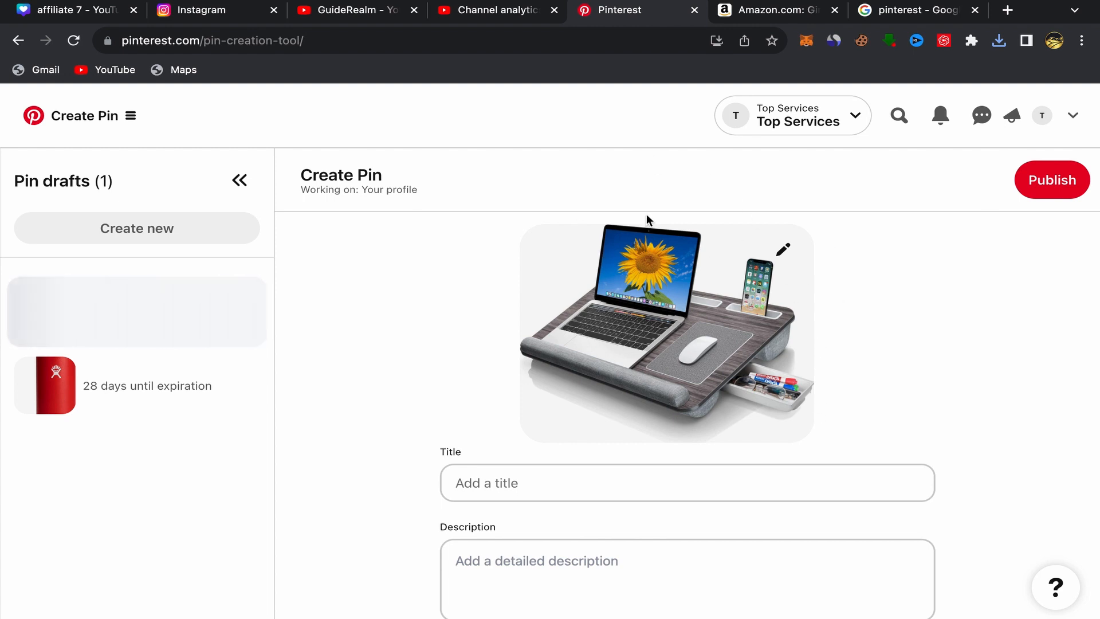
# Step: Copy the lap desk's product name on Amazon up to "Wrist Rest," and paste it as the Pin's title on Pinterest
pyautogui.scroll(-2, 520, 331)
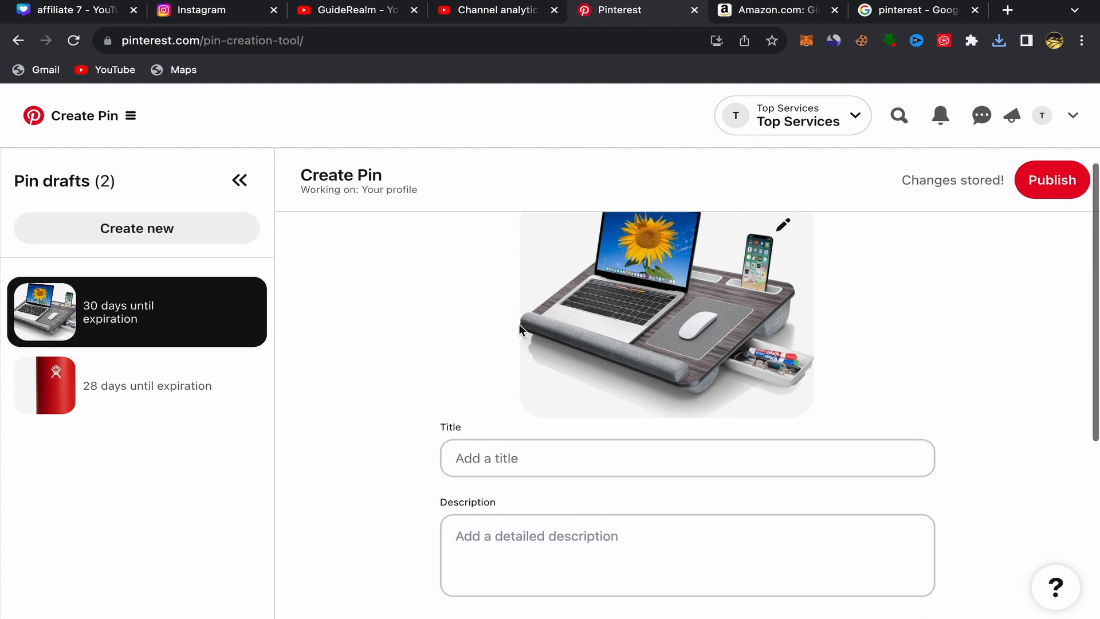
pyautogui.scroll(-1, 519, 331)
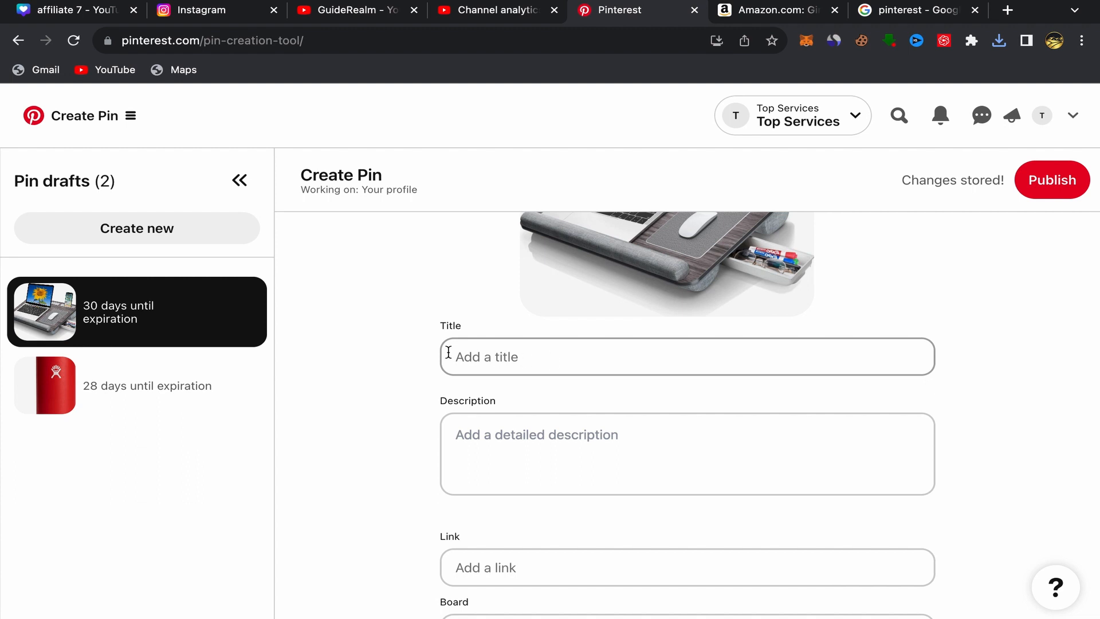
pyautogui.click(779, 10)
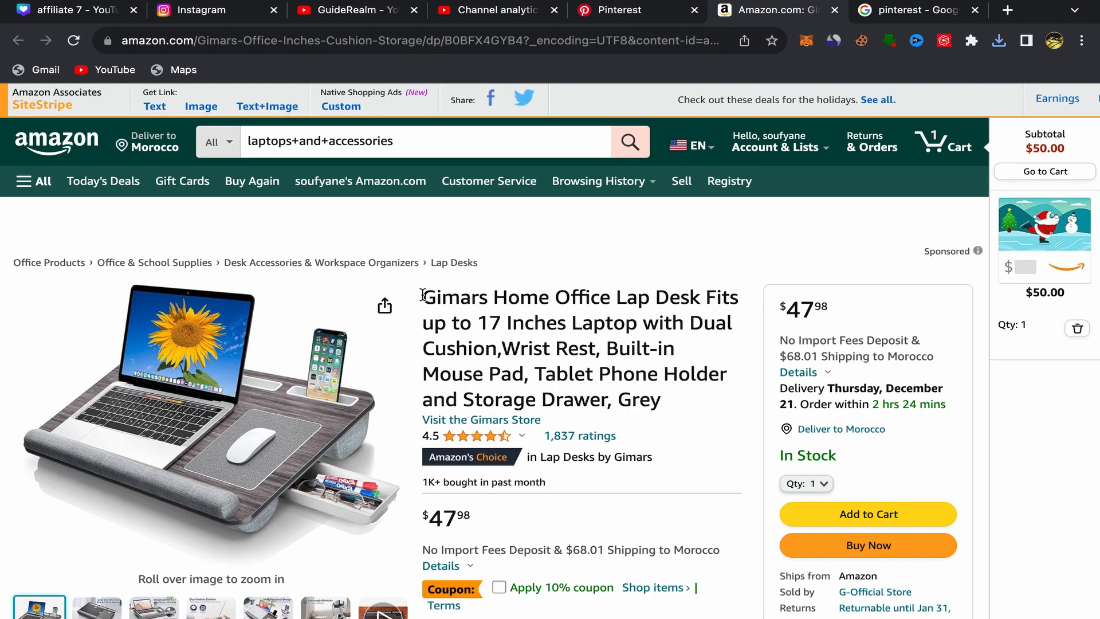
pyautogui.moveTo(423, 295); pyautogui.dragTo(600, 347)
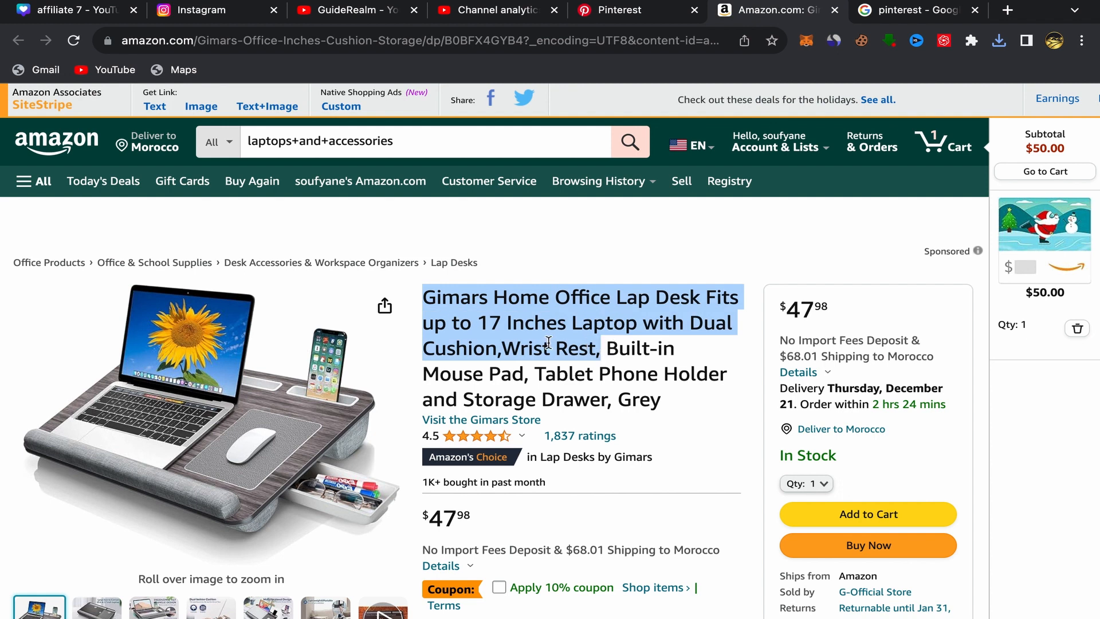
pyautogui.rightClick(549, 342)
pyautogui.click(584, 379)
pyautogui.click(619, 9)
pyautogui.click(474, 350)
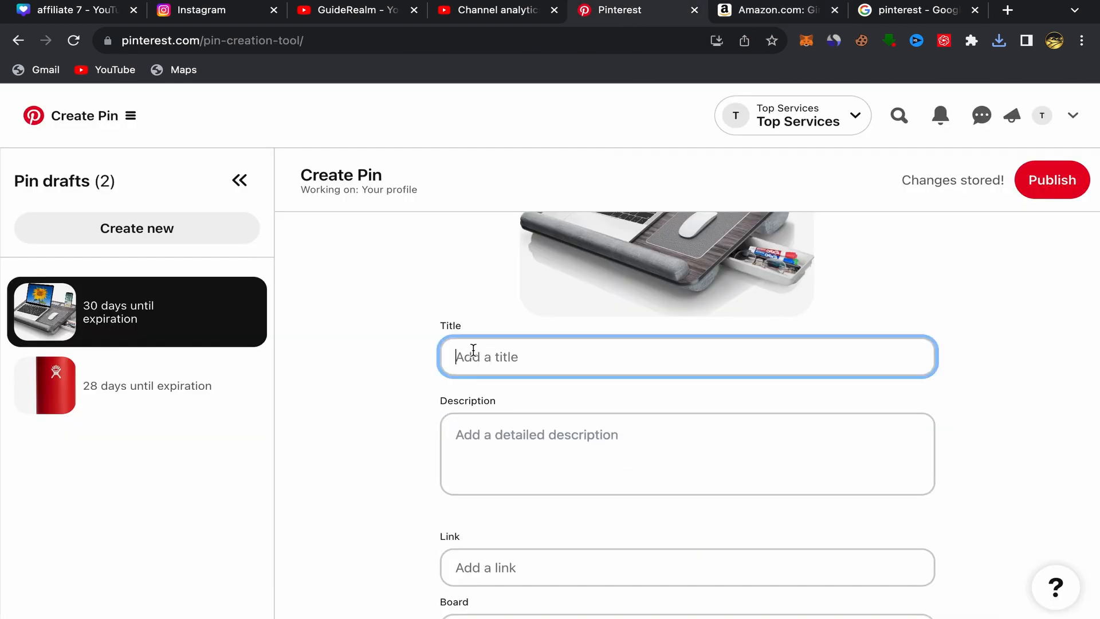
pyautogui.rightClick(473, 350)
pyautogui.click(511, 463)
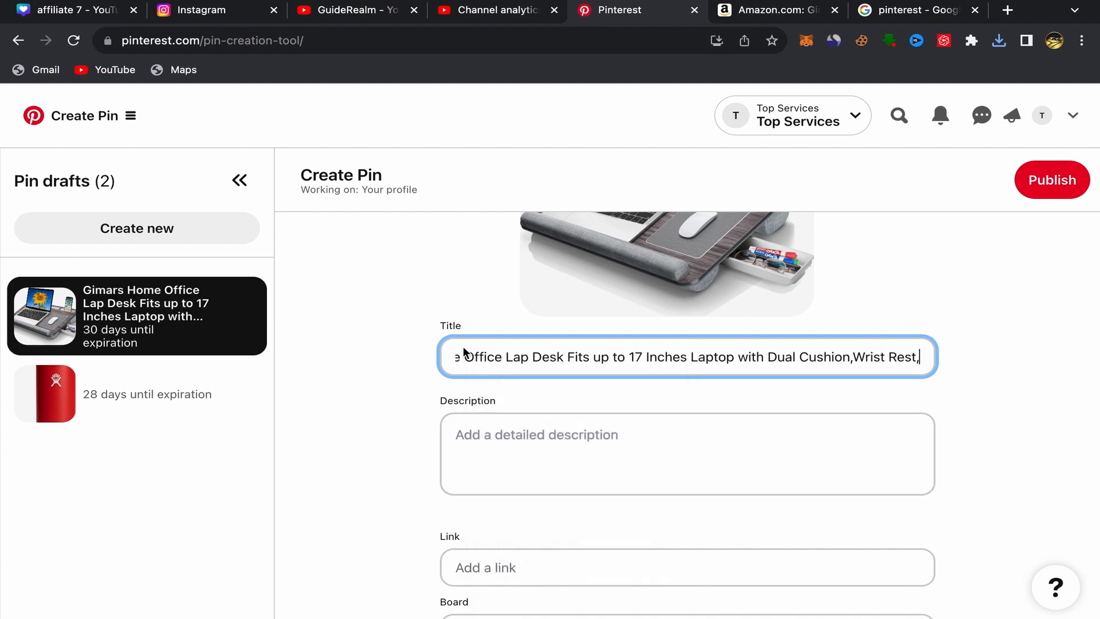
# Step: Copy the first "About this item" bullet text, without its opening bracket, from Amazon into the Pin's description on Pinterest
pyautogui.click(474, 452)
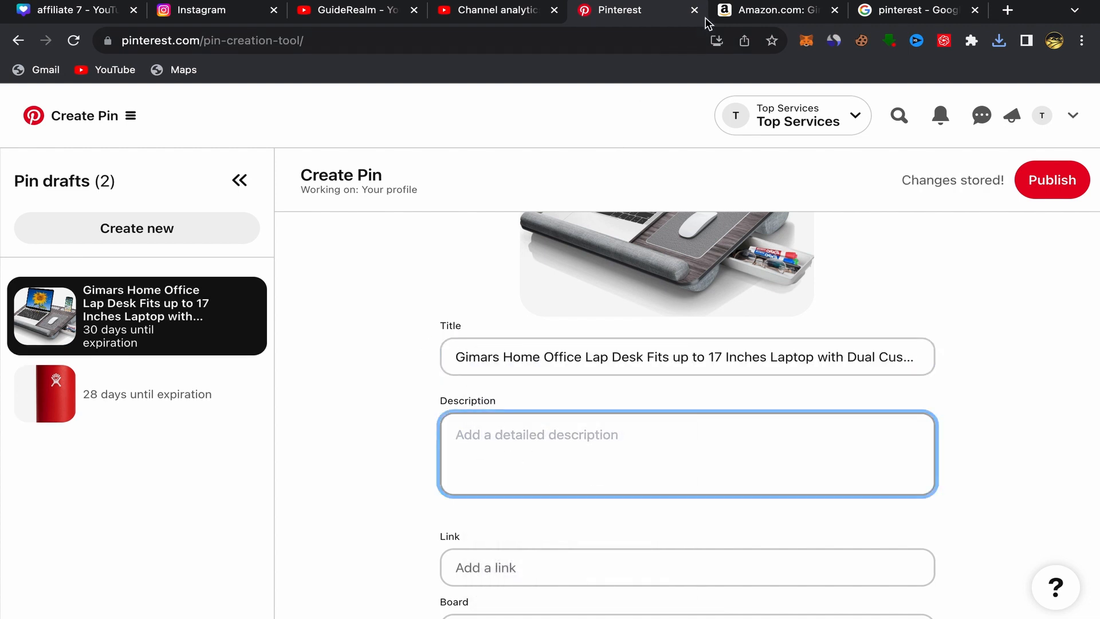
pyautogui.click(735, 12)
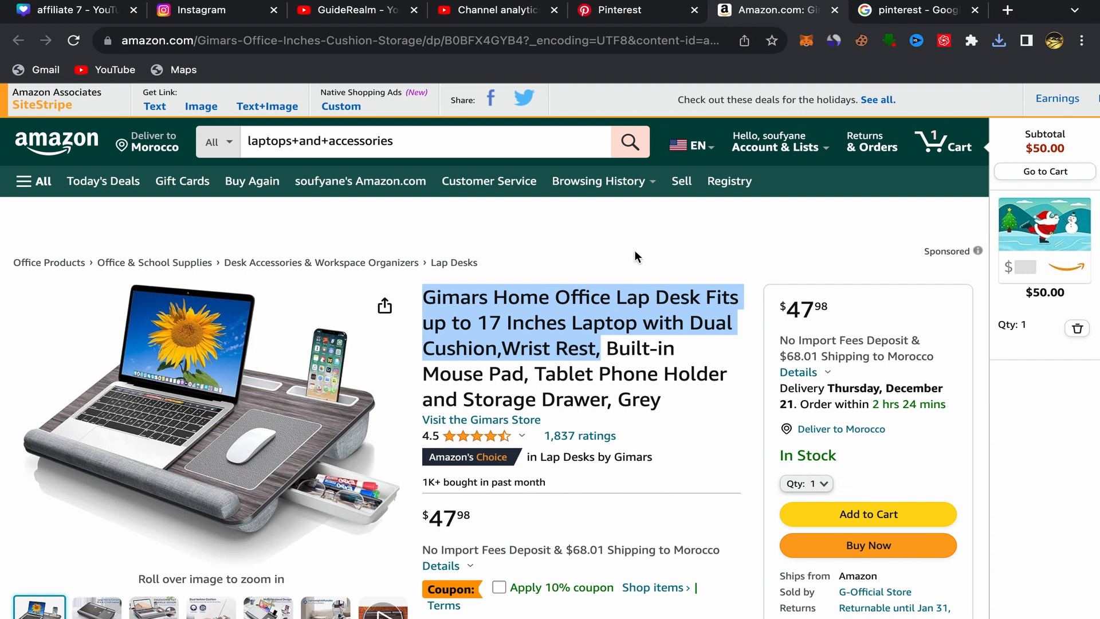
pyautogui.click(636, 256)
pyautogui.scroll(-8, 632, 403)
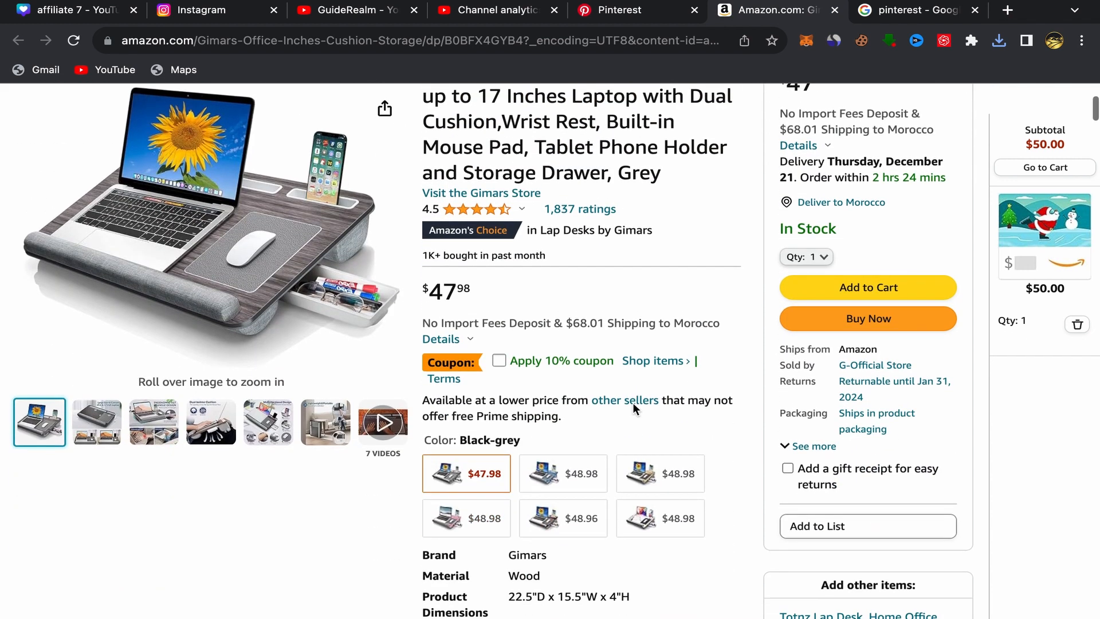
pyautogui.scroll(-3, 632, 408)
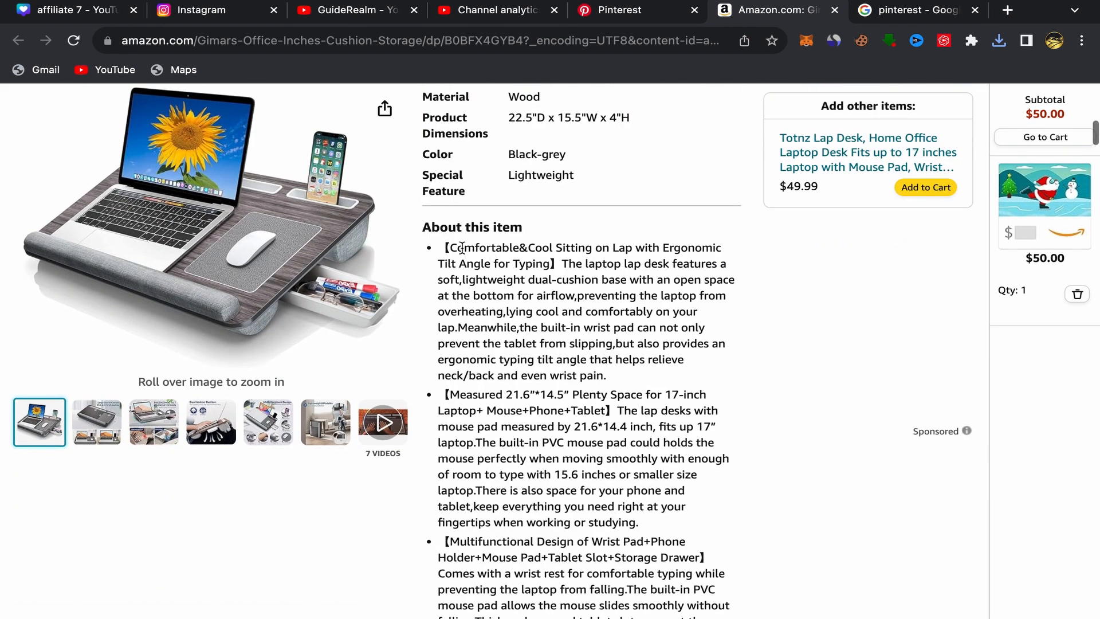
pyautogui.moveTo(446, 247); pyautogui.dragTo(608, 376)
pyautogui.rightClick(559, 353)
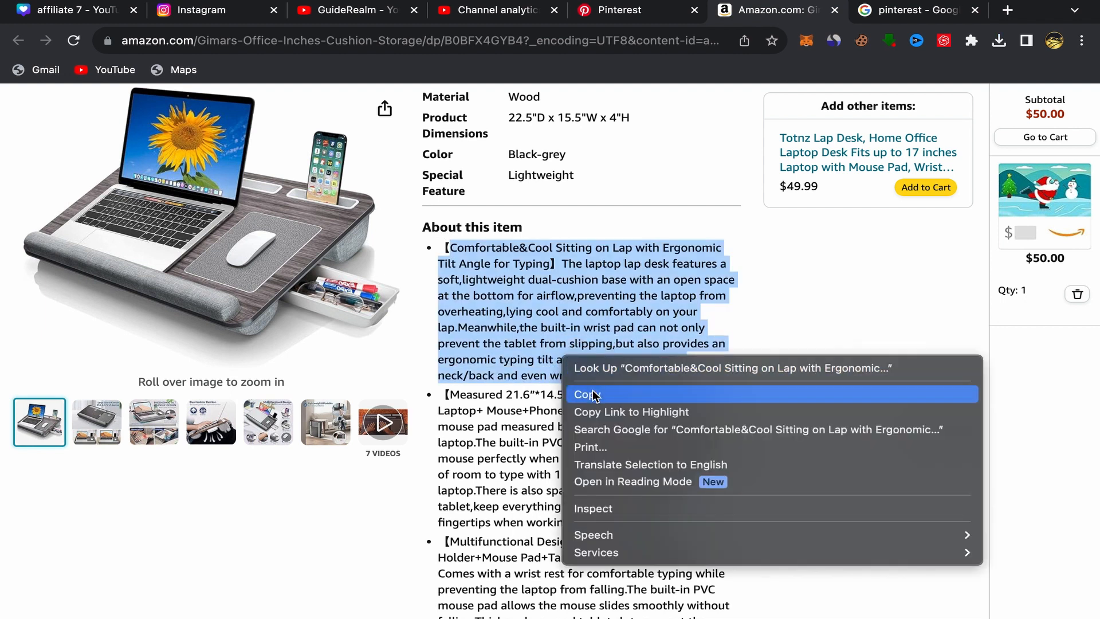
pyautogui.click(594, 390)
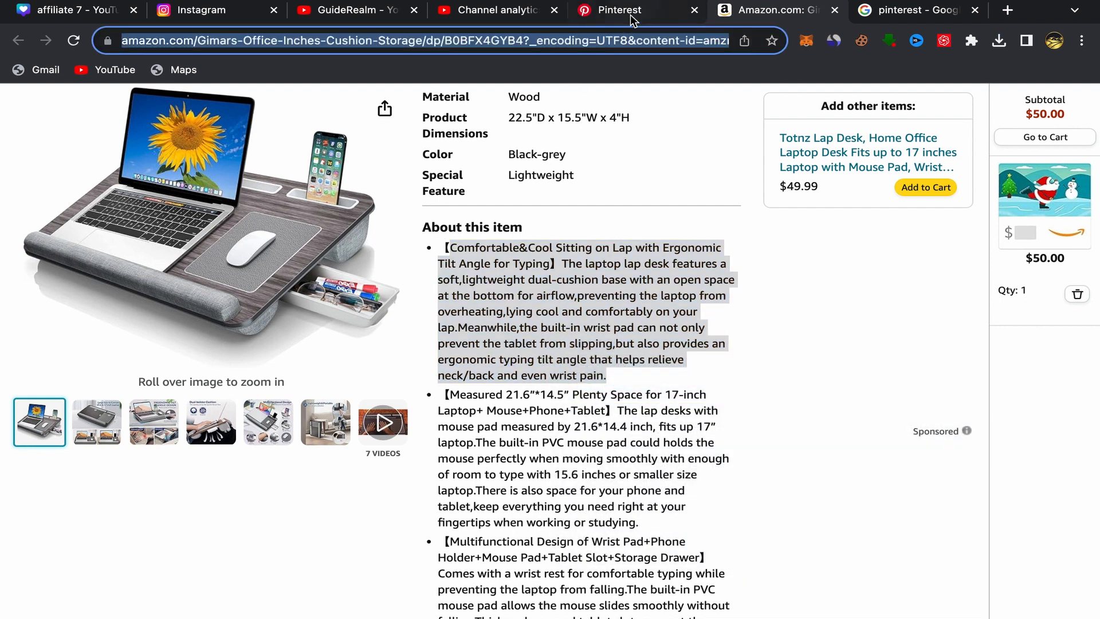
pyautogui.click(630, 15)
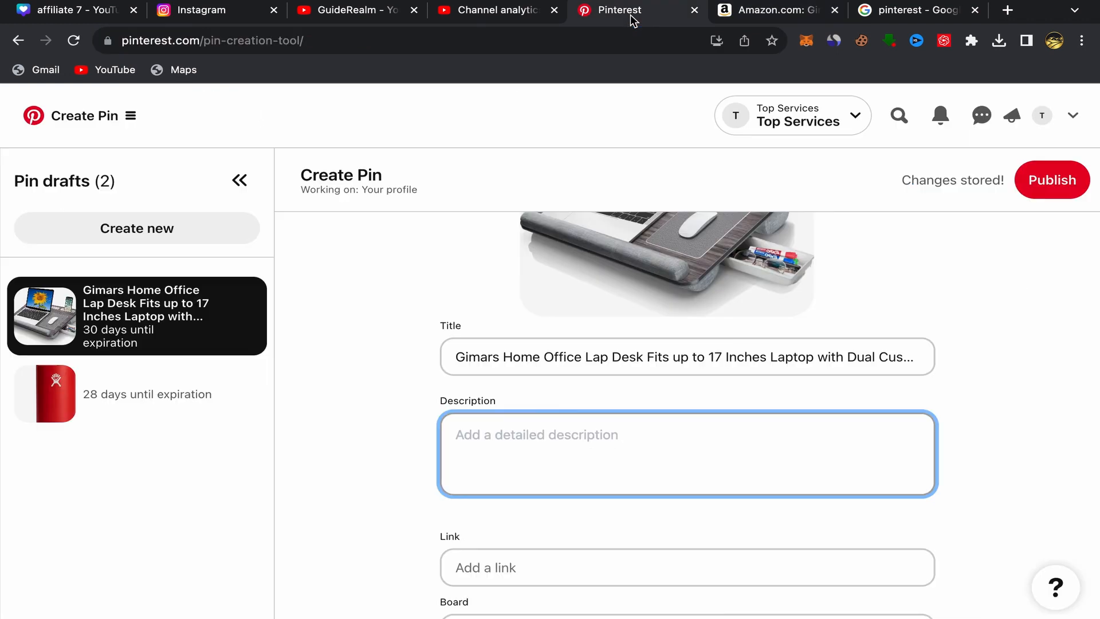
pyautogui.rightClick(459, 434)
pyautogui.click(496, 488)
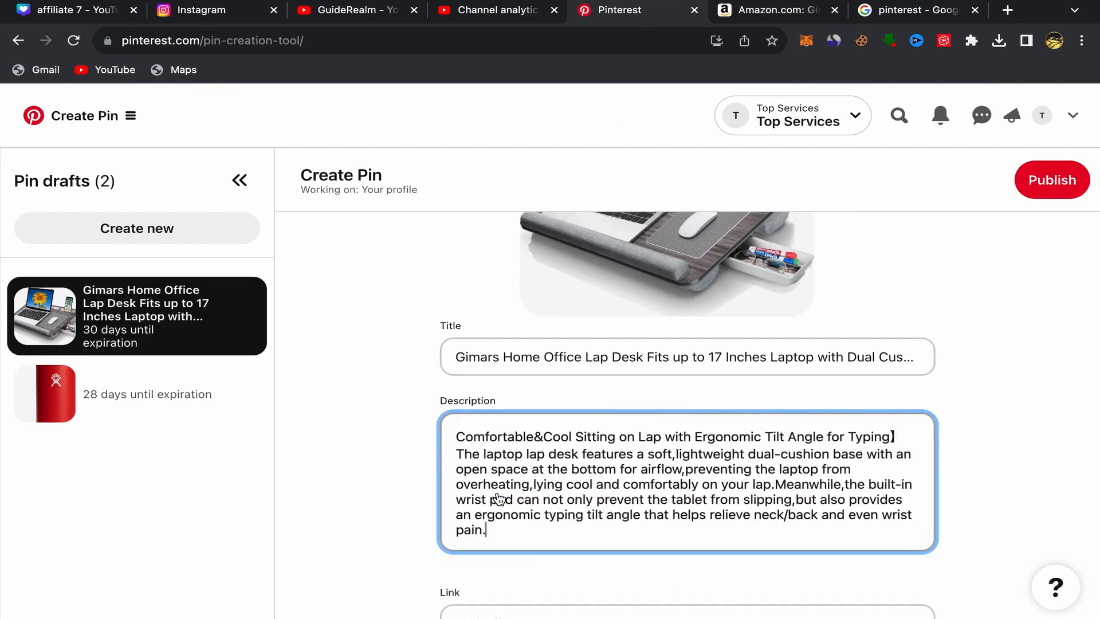
# Step: Switch to the lap desk's Amazon page, generate its SiteStripe short text link and copy it
pyautogui.scroll(-3, 544, 520)
pyautogui.scroll(-2, 516, 476)
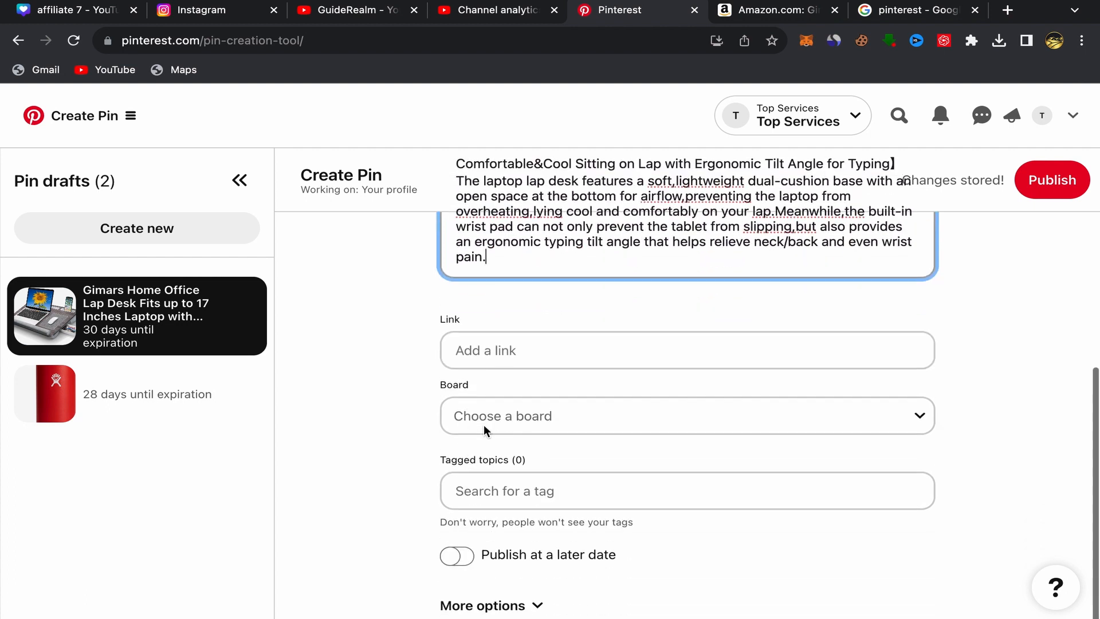
pyautogui.click(468, 350)
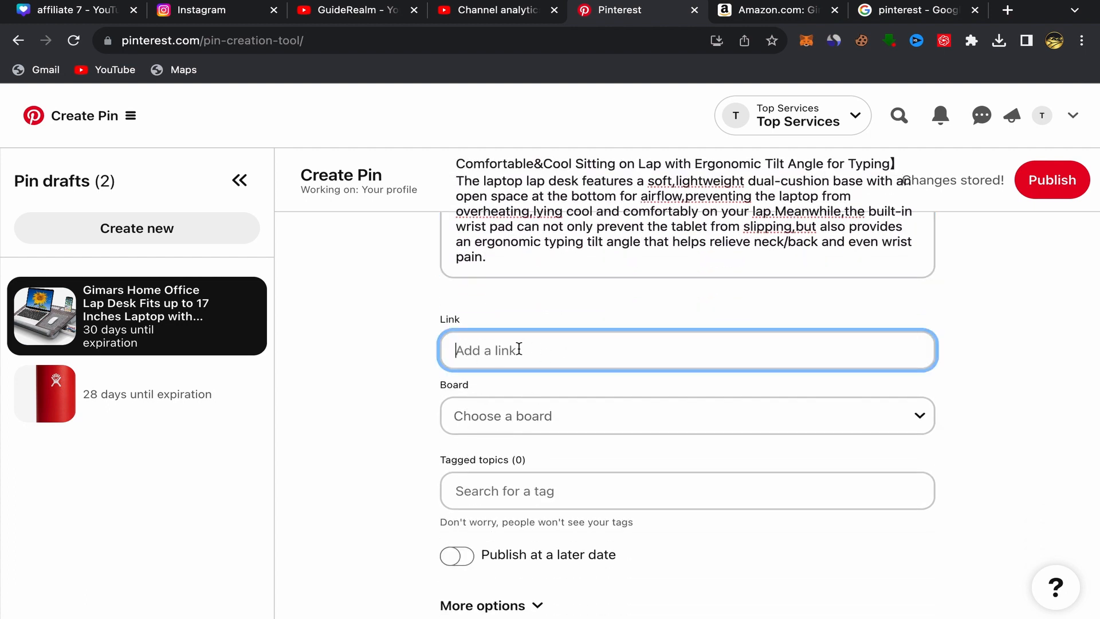
pyautogui.click(765, 13)
pyautogui.scroll(4, 538, 383)
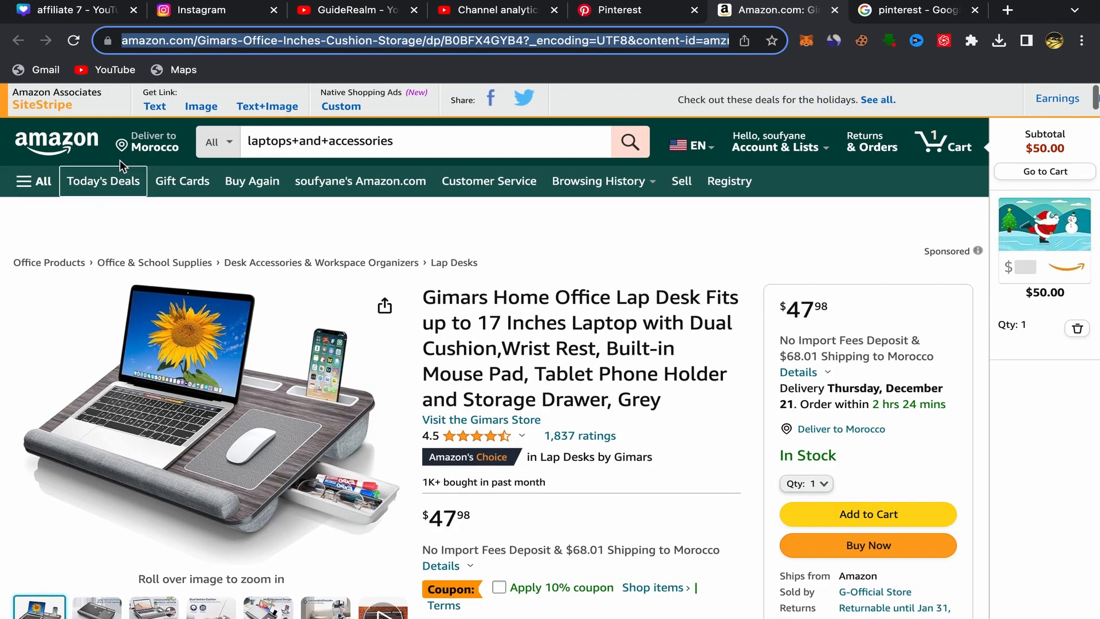
pyautogui.click(155, 108)
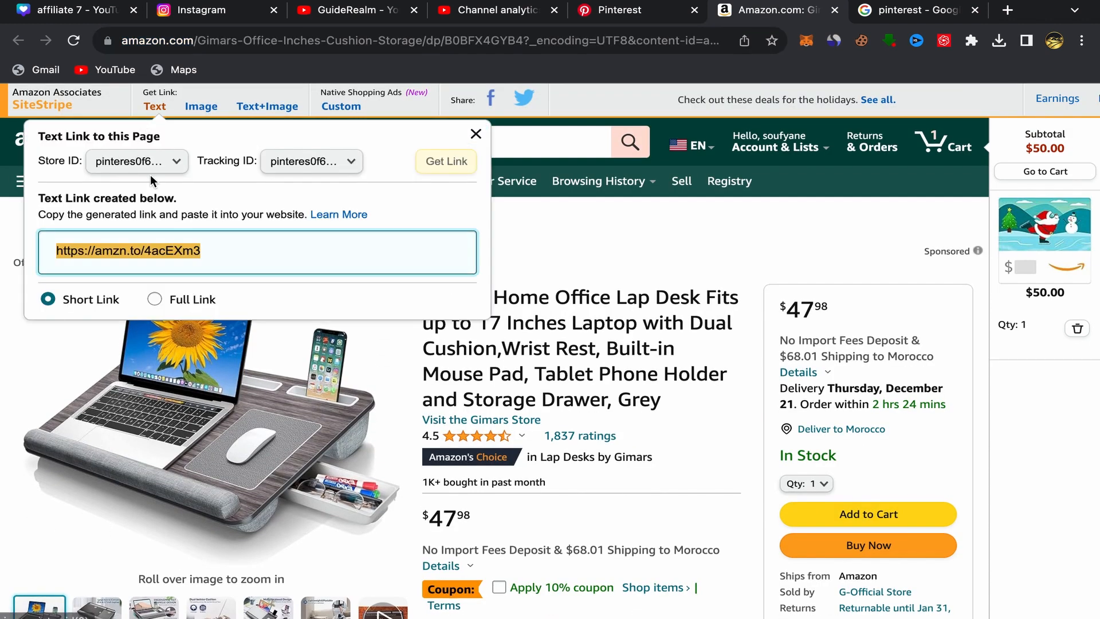
pyautogui.rightClick(120, 253)
pyautogui.click(157, 290)
pyautogui.click(631, 26)
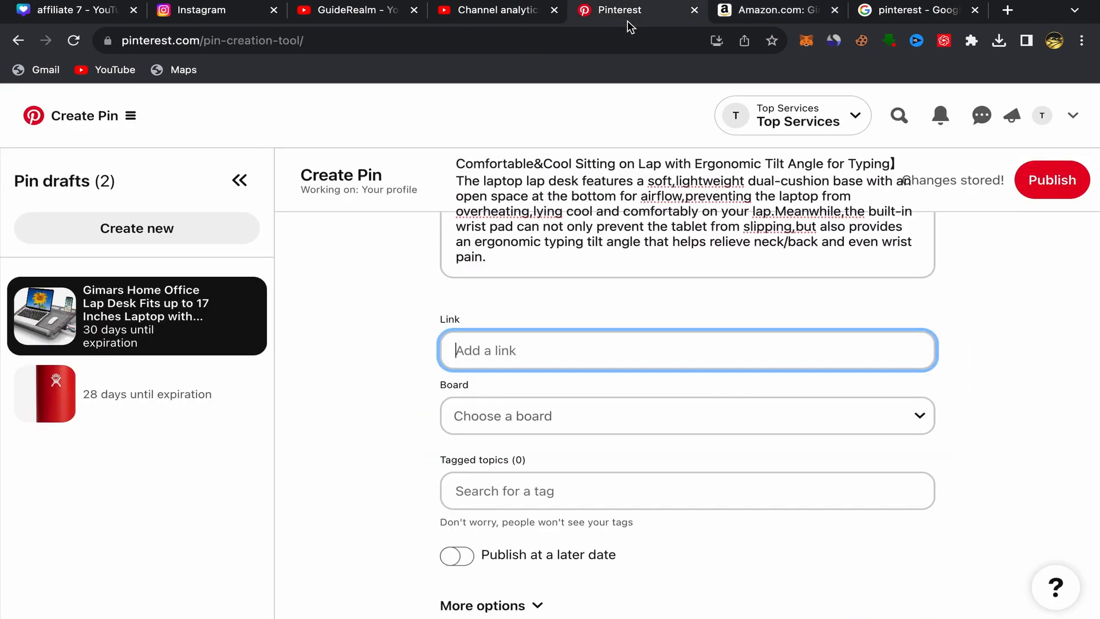
pyautogui.rightClick(464, 354)
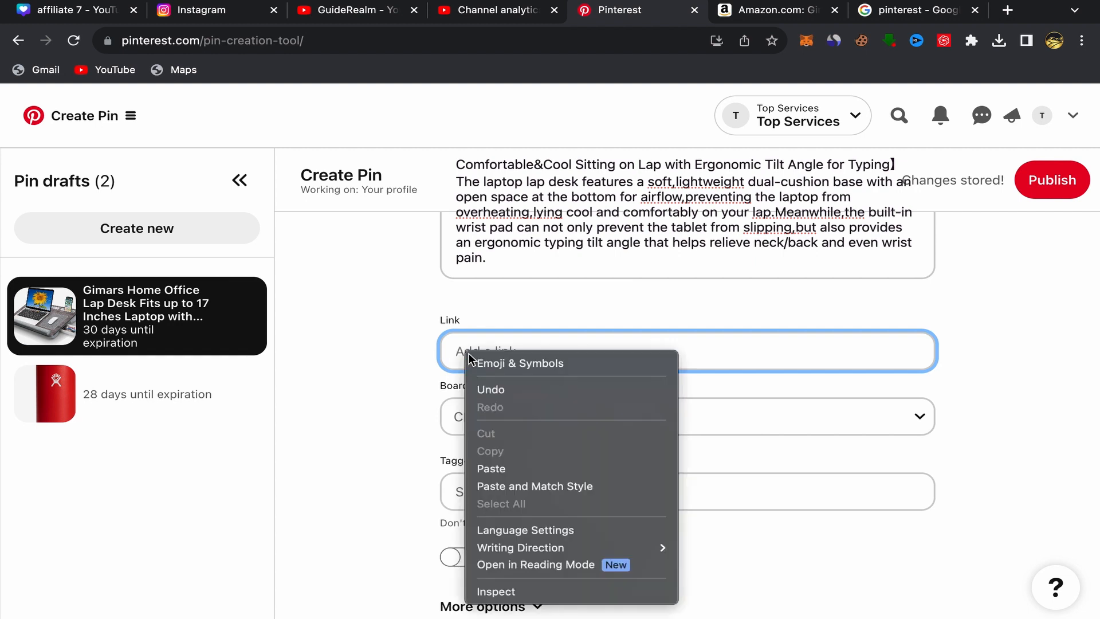
pyautogui.click(499, 468)
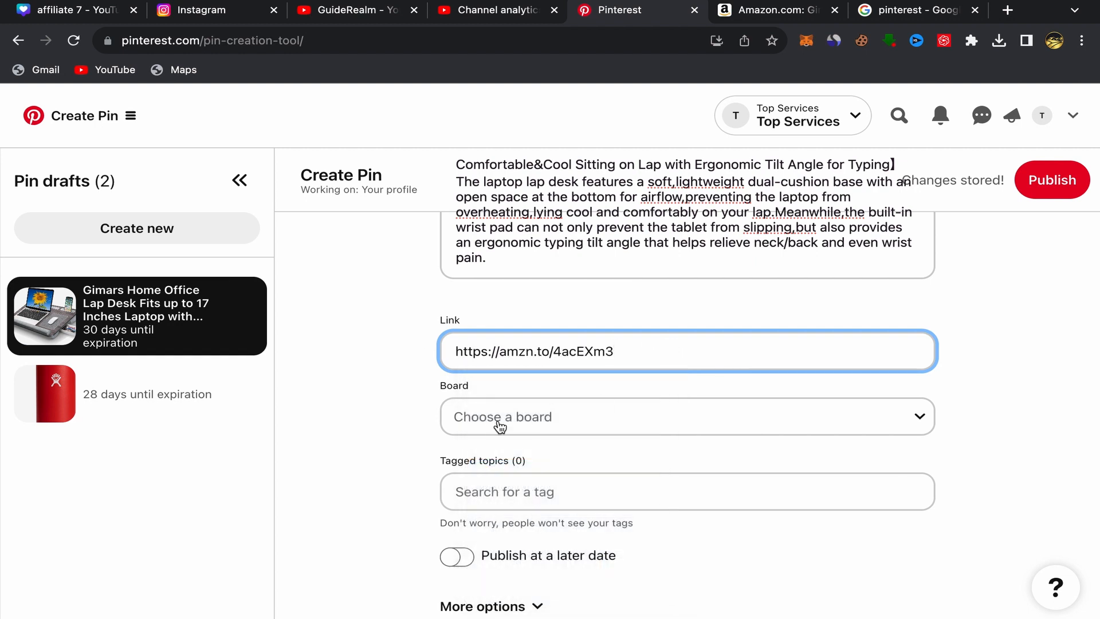
pyautogui.click(483, 413)
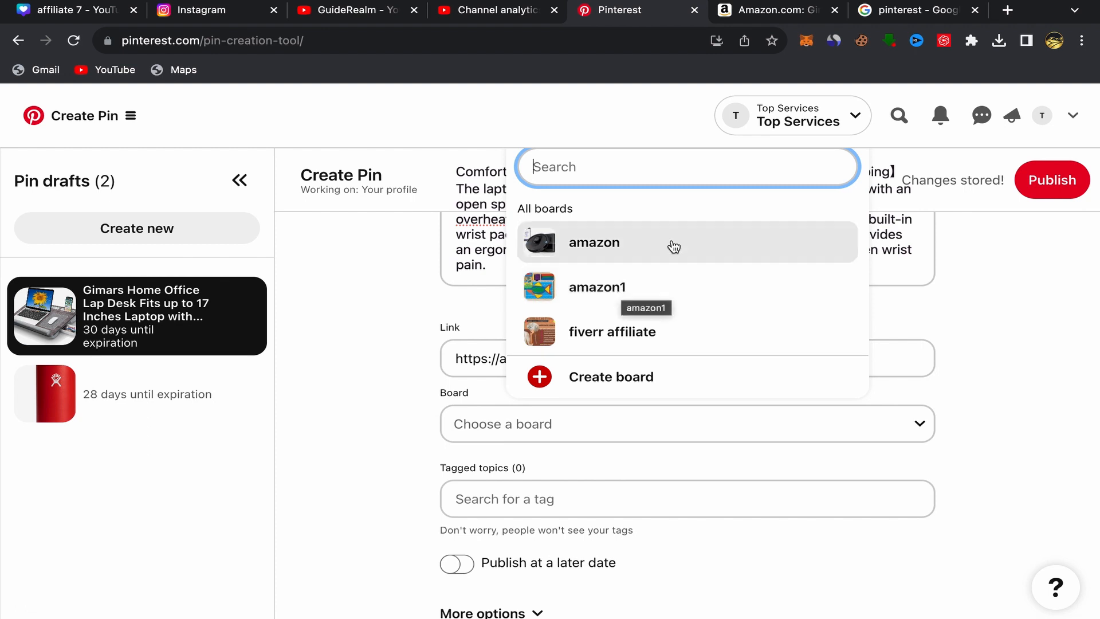
pyautogui.click(610, 246)
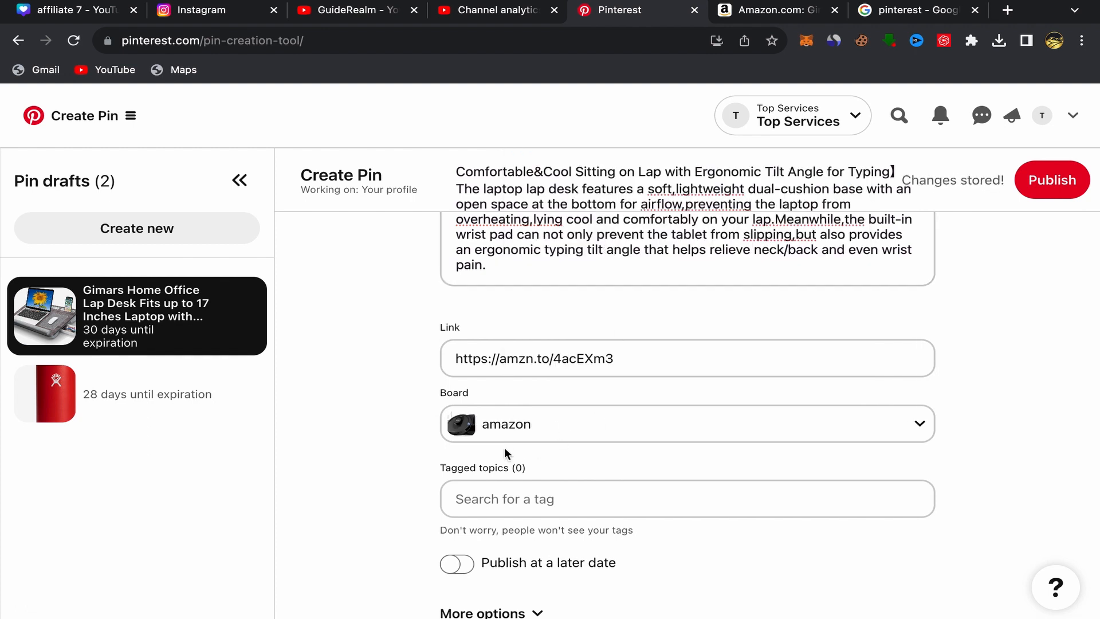
# Step: Copy the Pin's title up to "Wrist Rest", without the final comma, and paste it into the tagged topics search
pyautogui.scroll(-1, 573, 436)
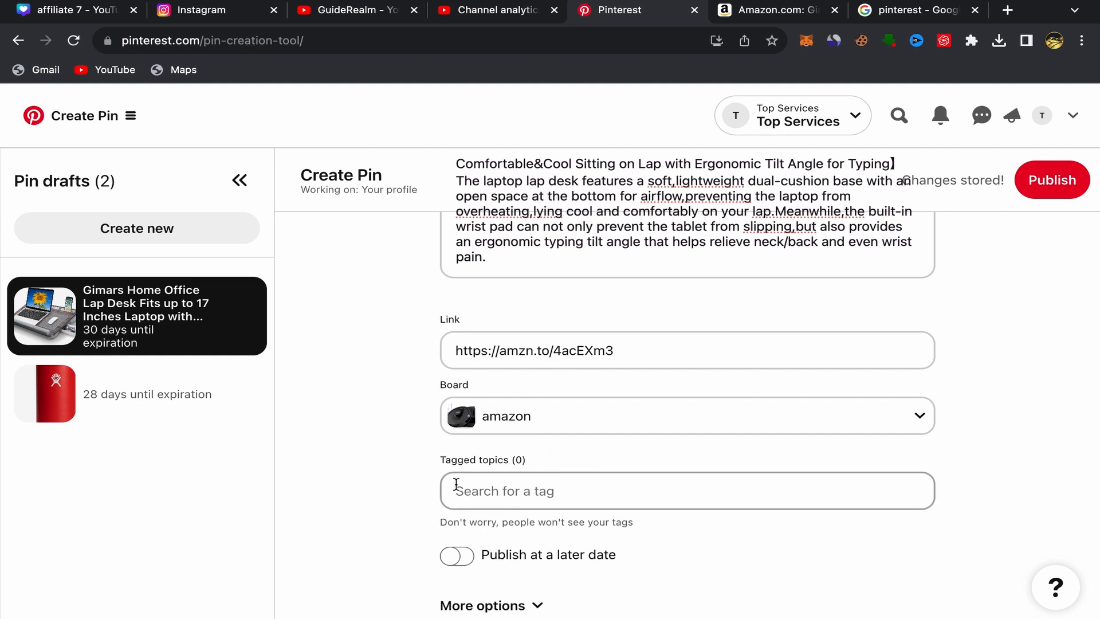
pyautogui.click(481, 492)
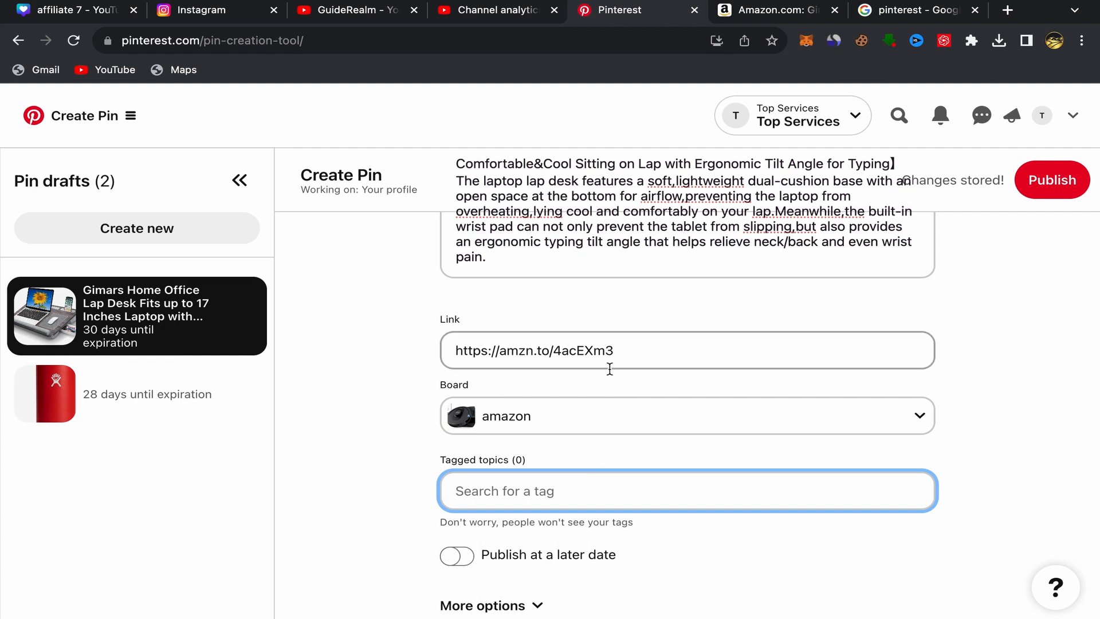
pyautogui.scroll(7, 610, 366)
pyautogui.moveTo(457, 483); pyautogui.dragTo(915, 477)
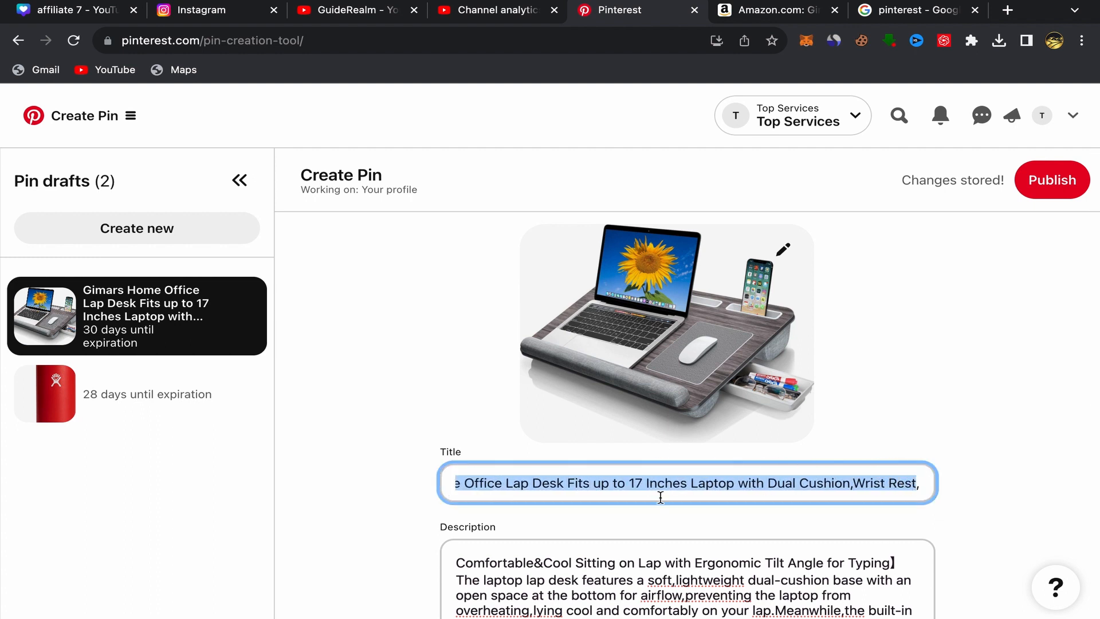
pyautogui.rightClick(581, 483)
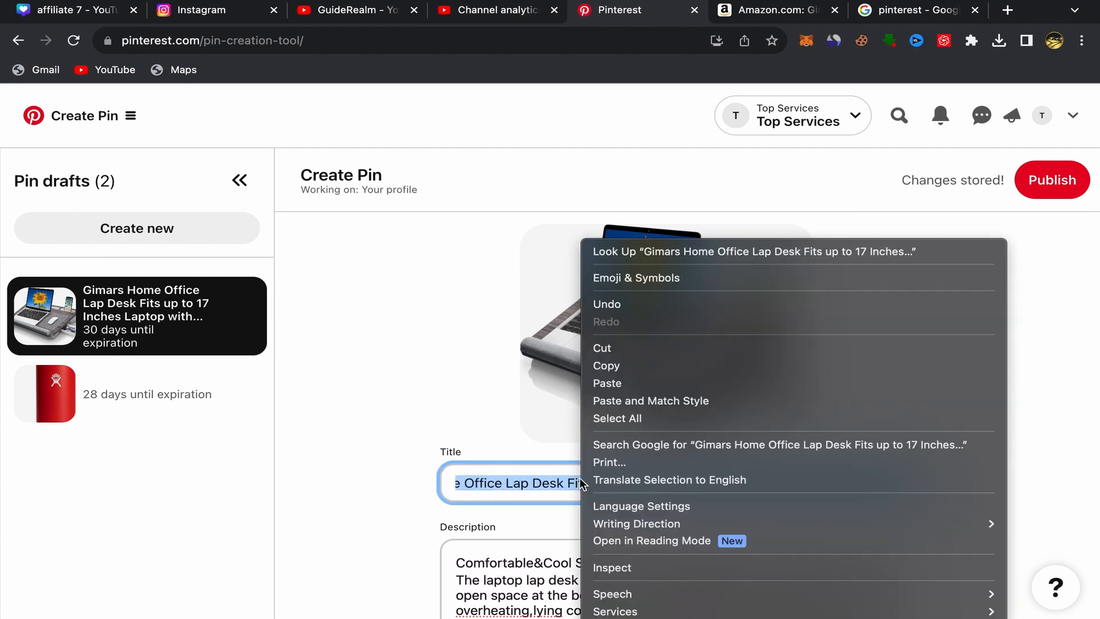
pyautogui.click(620, 365)
pyautogui.scroll(-5, 468, 488)
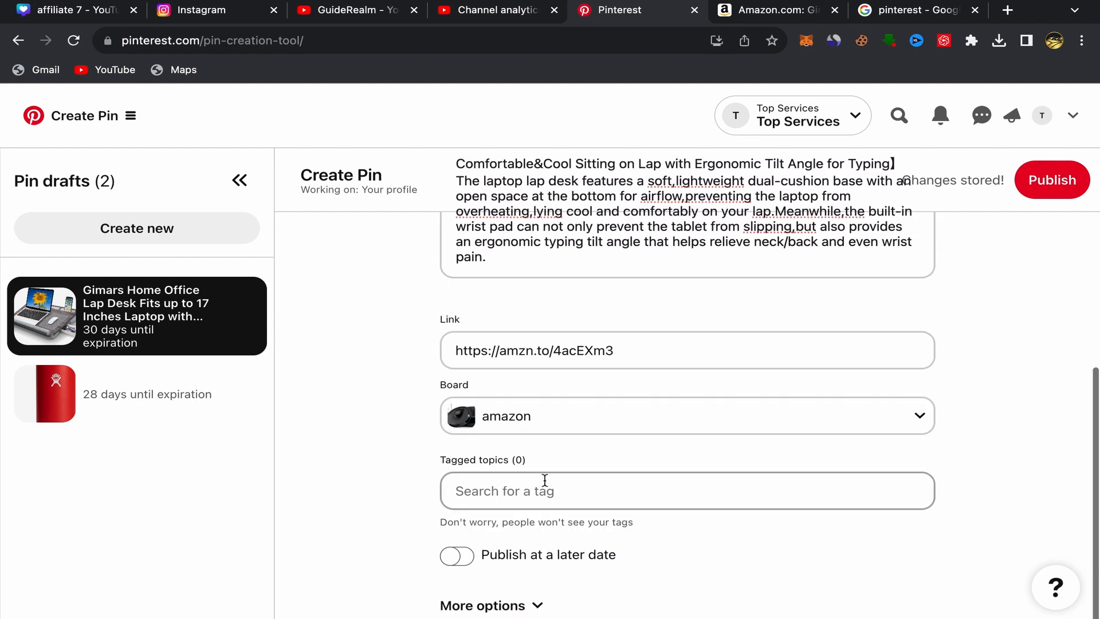
pyautogui.click(469, 490)
pyautogui.rightClick(468, 487)
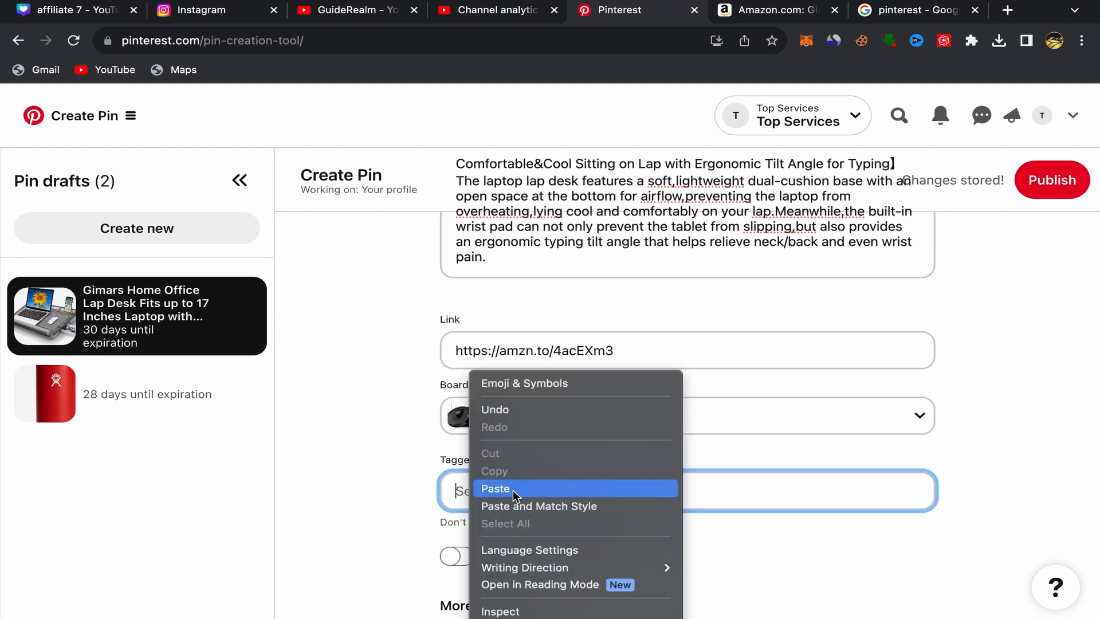
pyautogui.click(488, 488)
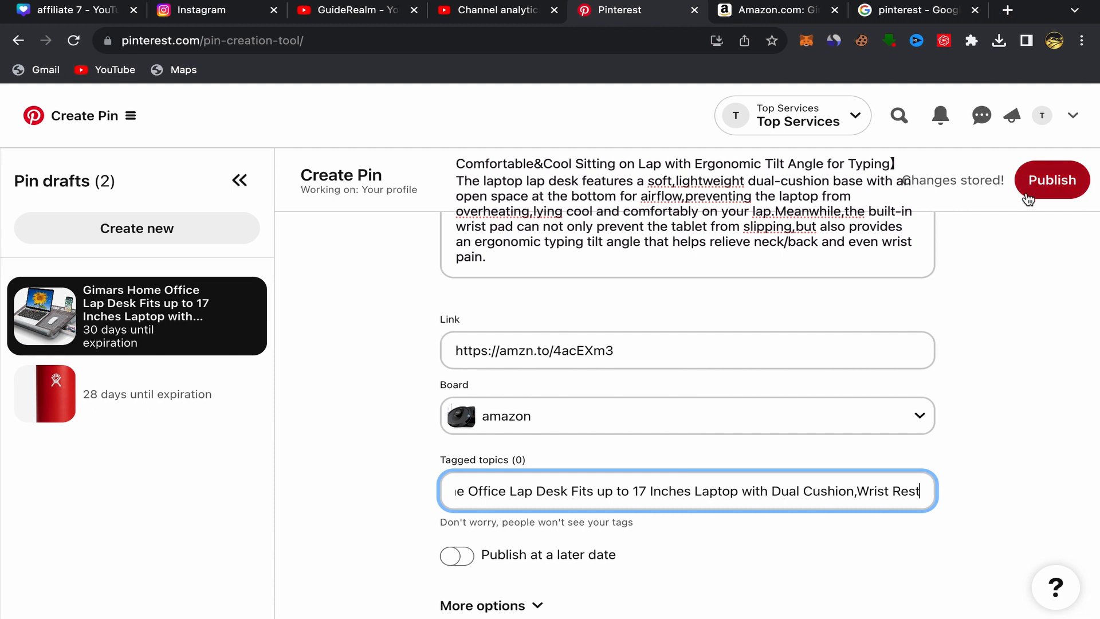
# Step: Publish the lap desk Pin and open the published Pin to review its image, title and description
pyautogui.click(1063, 189)
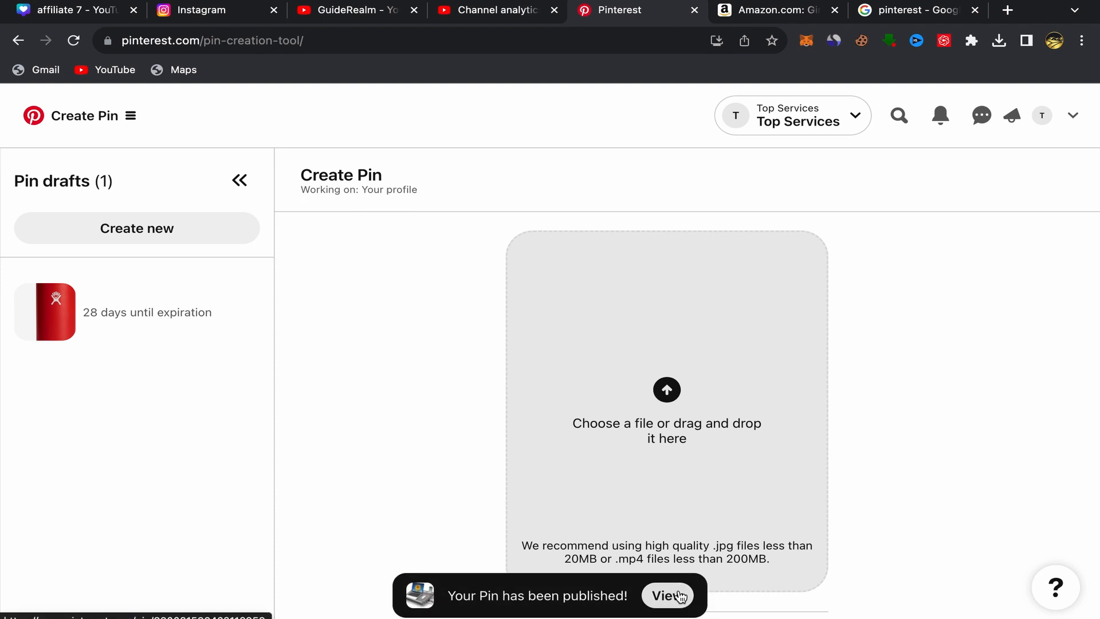
pyautogui.click(679, 596)
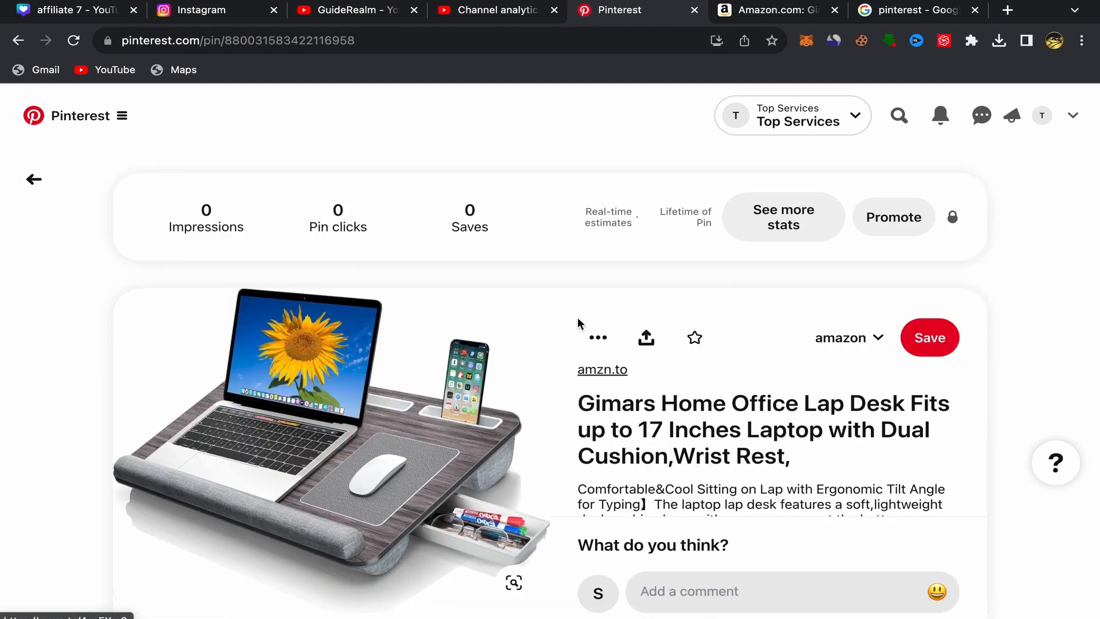
pyautogui.scroll(-2, 552, 332)
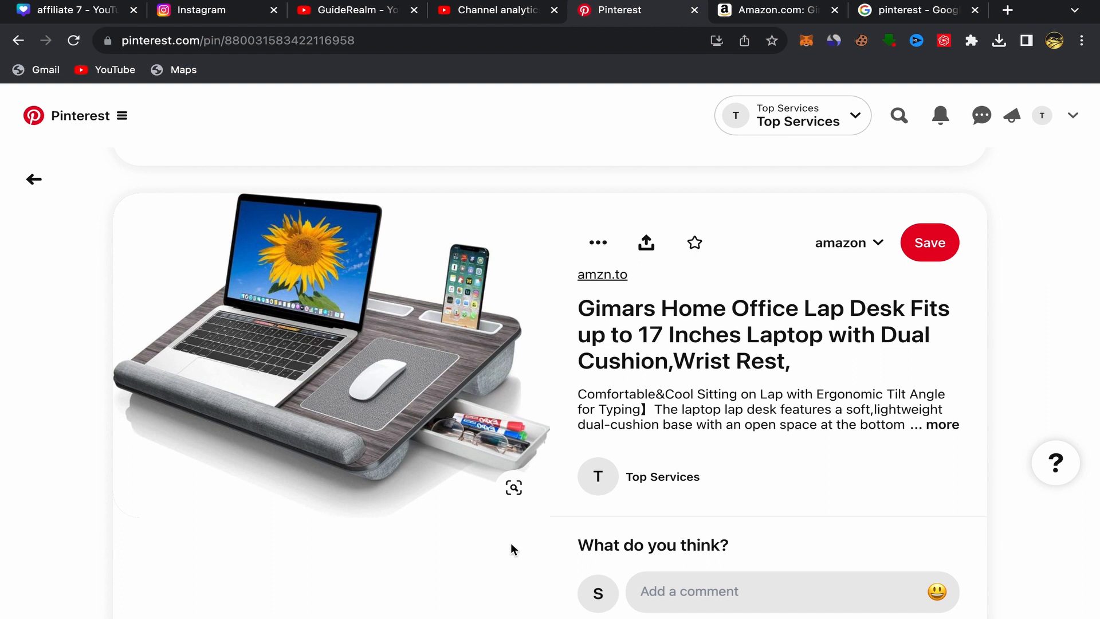
pyautogui.moveTo(794, 6)
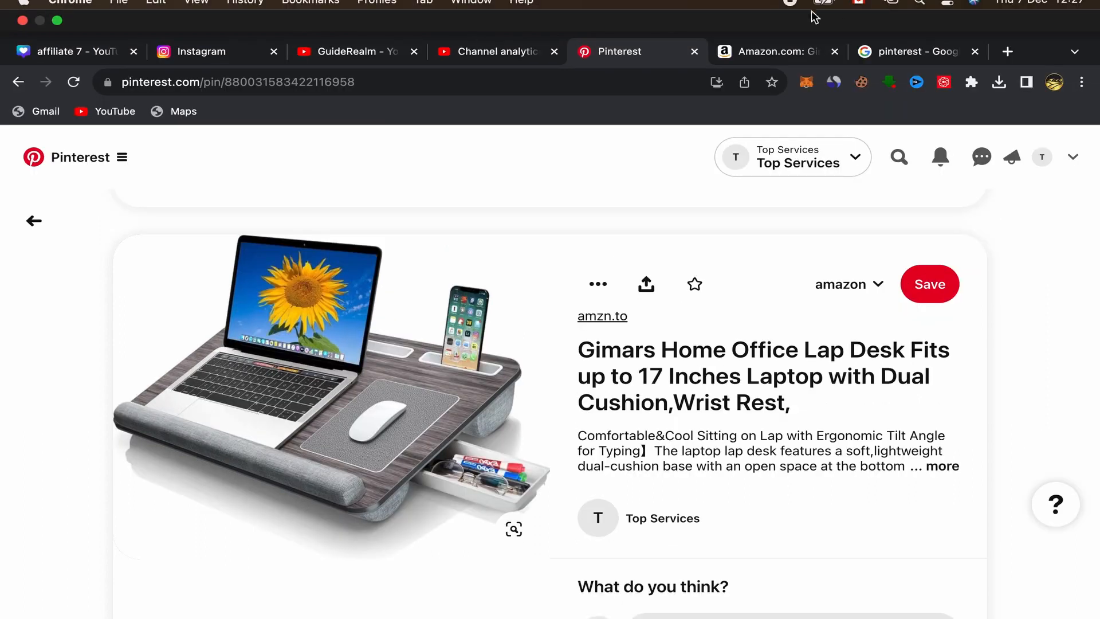